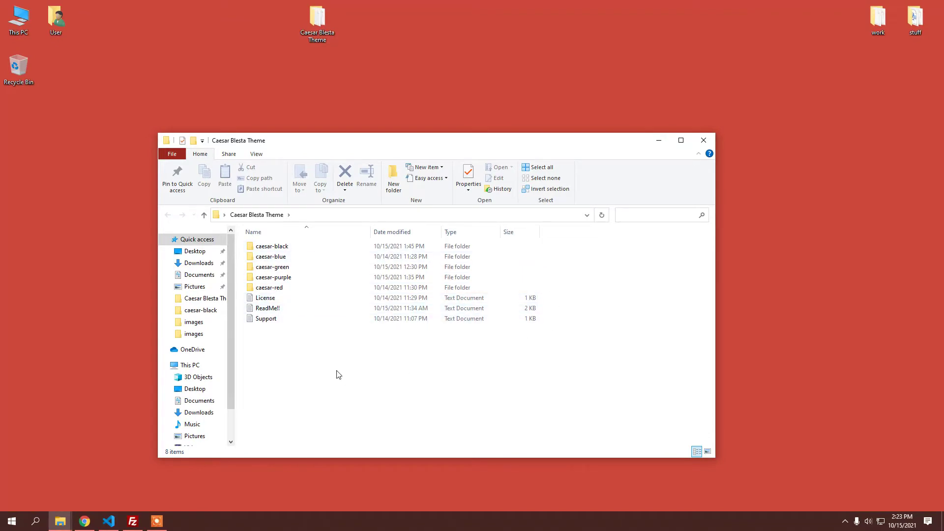
Step: Look at the contents of the caesar-purple theme folder, go back to Caesar Blesta Theme and close the window
double_click(296, 277)
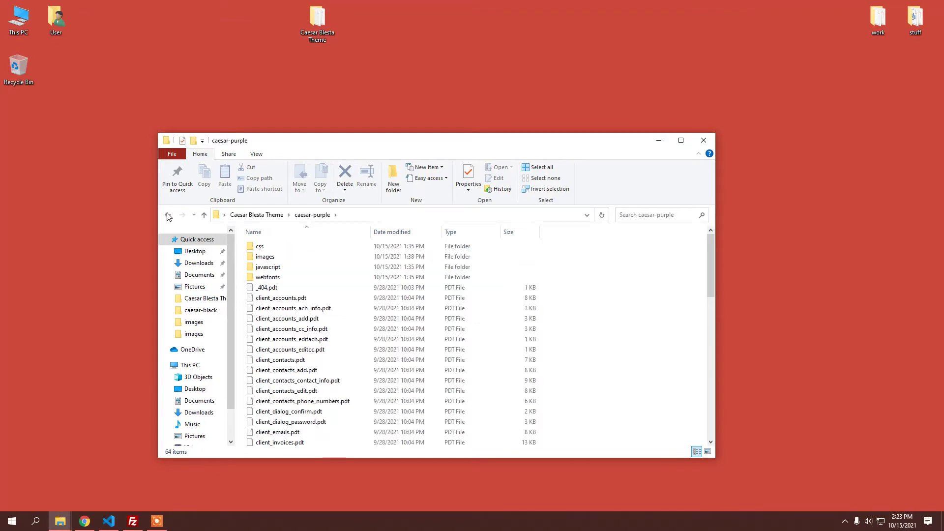
key("alt+Left")
left_click(347, 377)
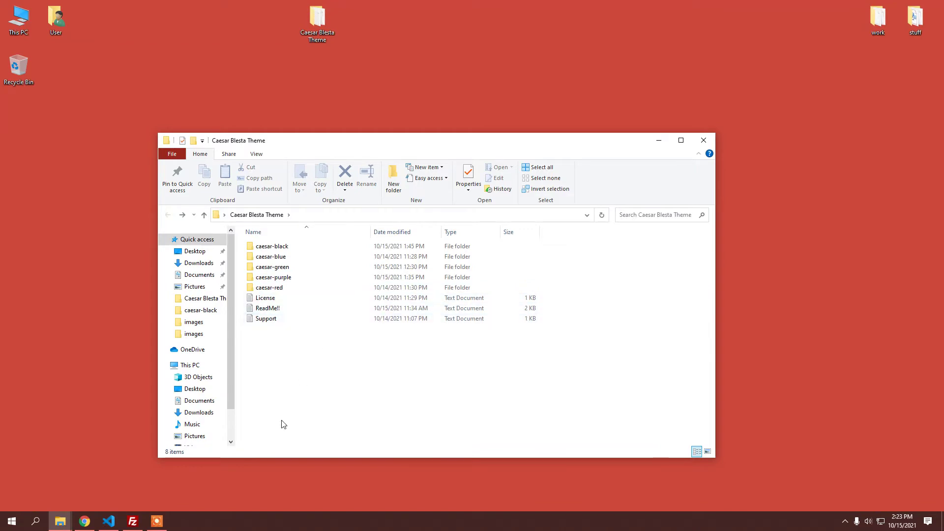
left_click(705, 140)
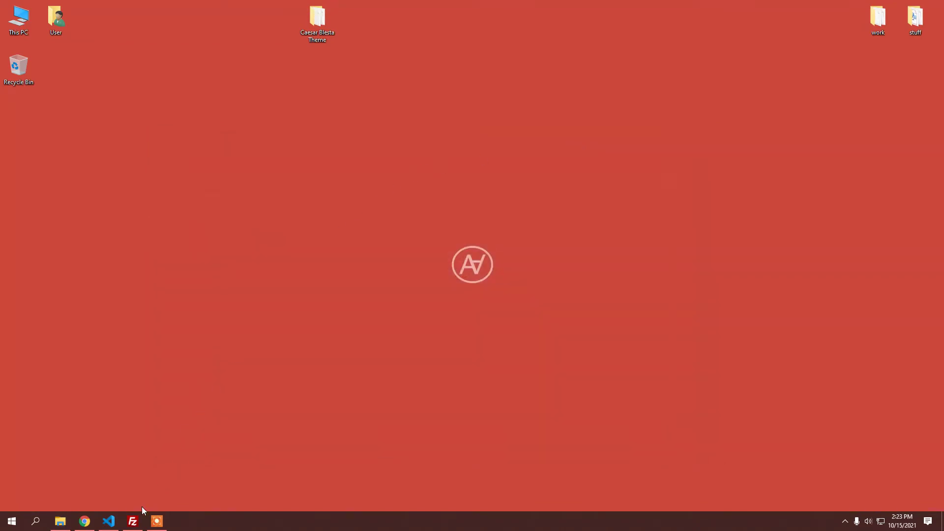
Step: In FileZilla, open the remote app/views/client directory and the local Caesar Blesta Theme folder, and close FileZilla
left_click(132, 521)
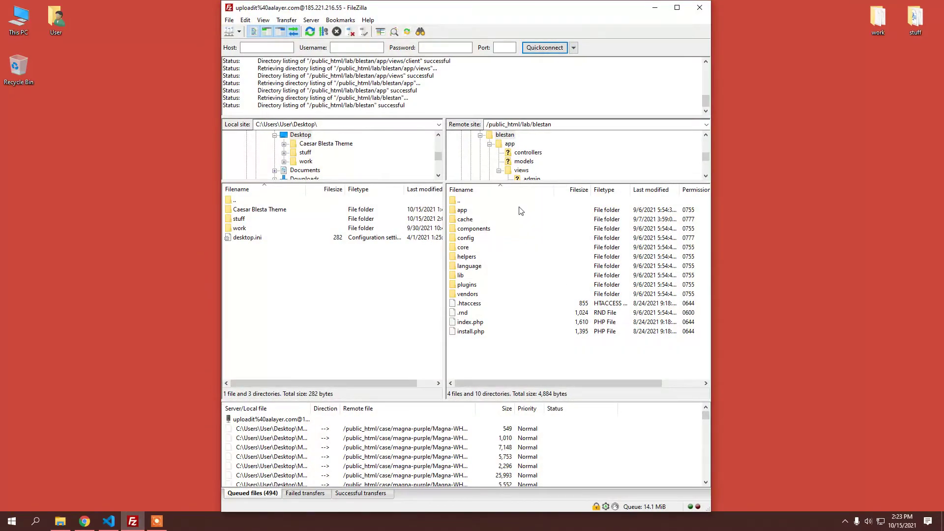
double_click(506, 211)
double_click(501, 229)
double_click(495, 219)
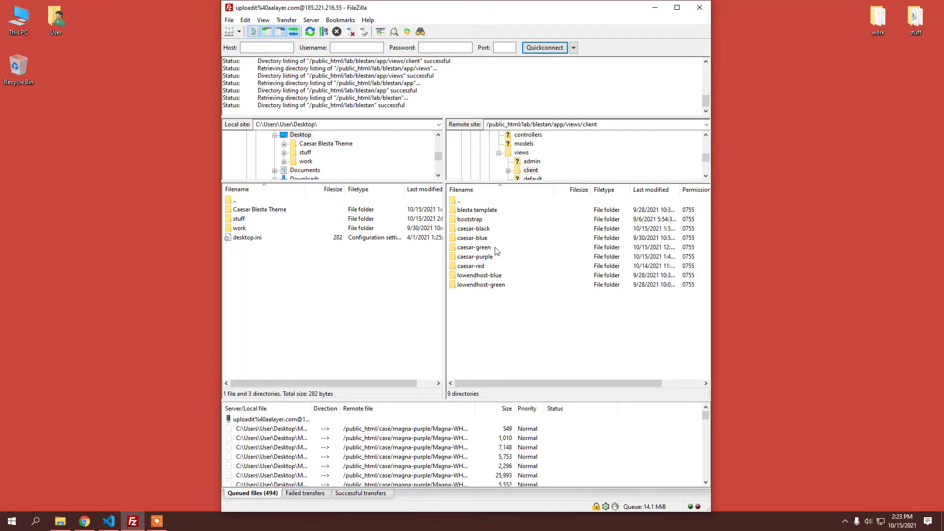
double_click(289, 210)
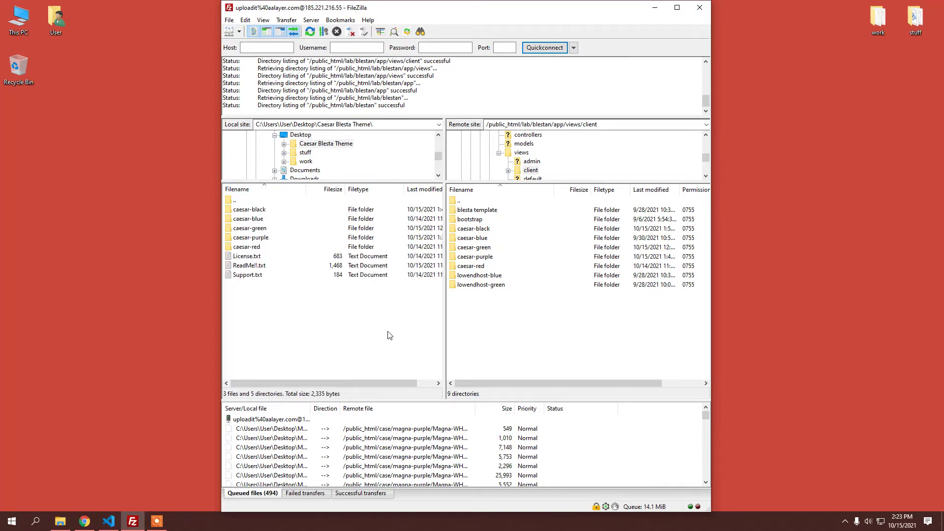
left_click(707, 10)
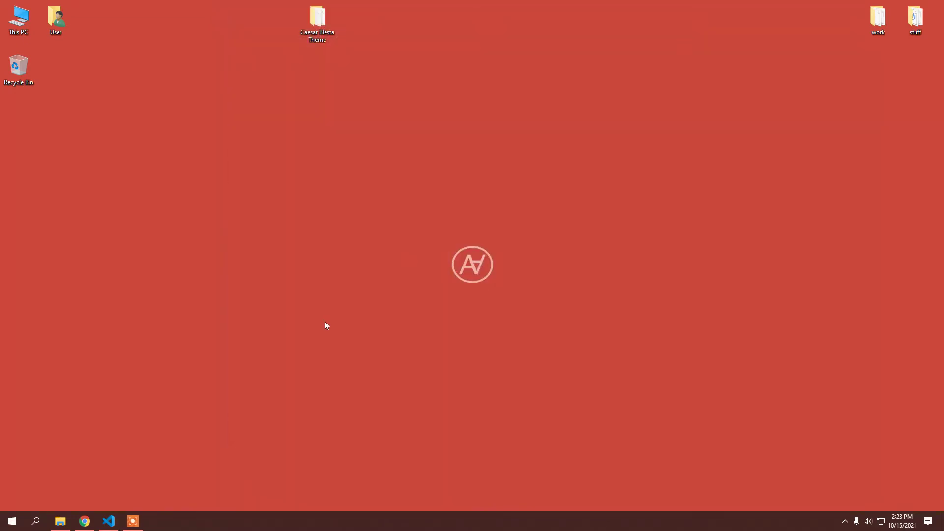
Step: Switch to Chrome and look over the client account dashboard down to its transactions
left_click(84, 522)
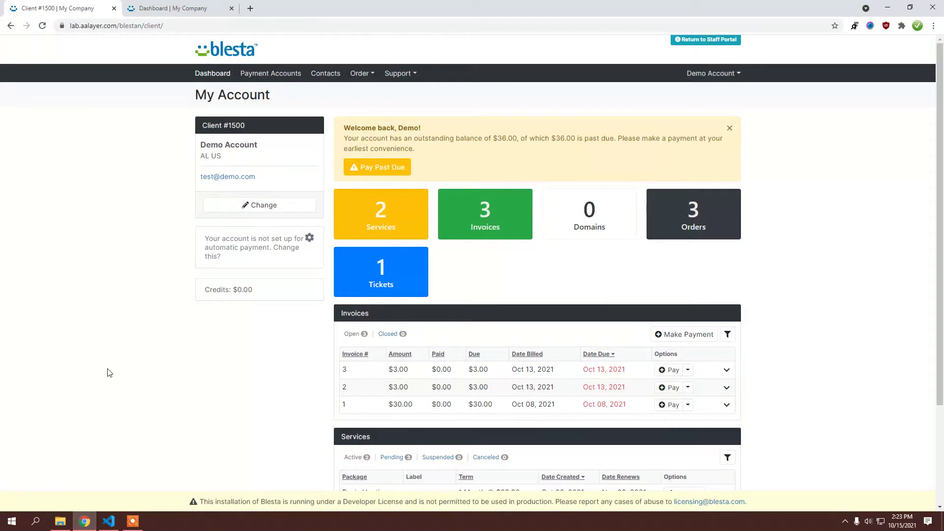
scroll(117, 331, "down", 3)
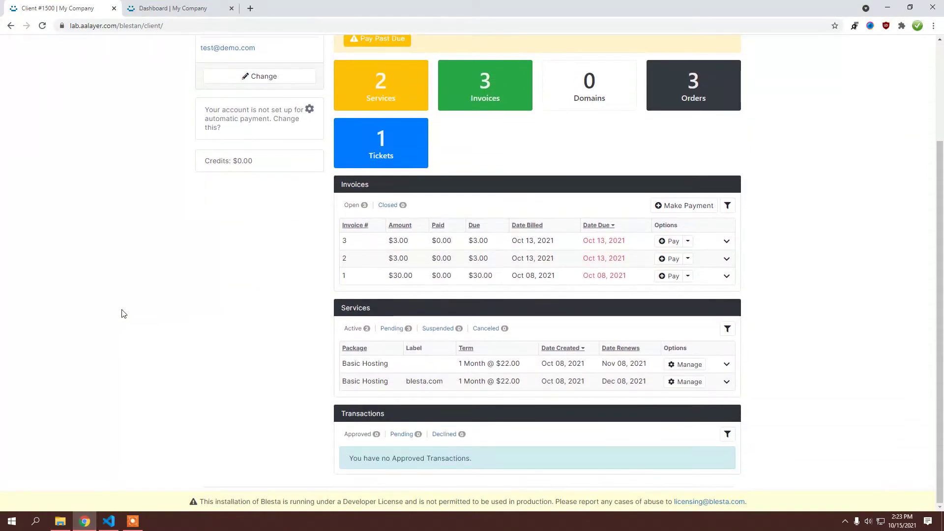
scroll(124, 313, "up", 3)
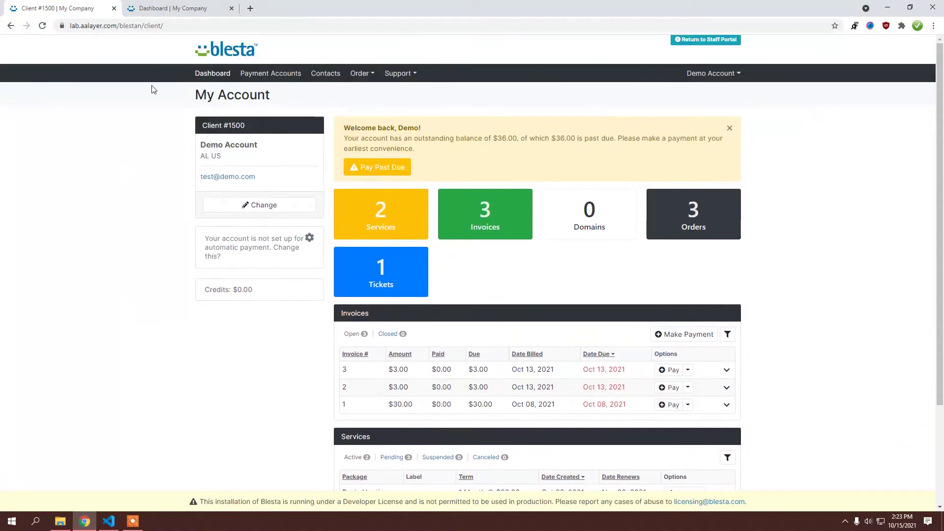
Step: In the admin area's Look and Feel settings, set the client template to Caesar - Green and save it
left_click(182, 10)
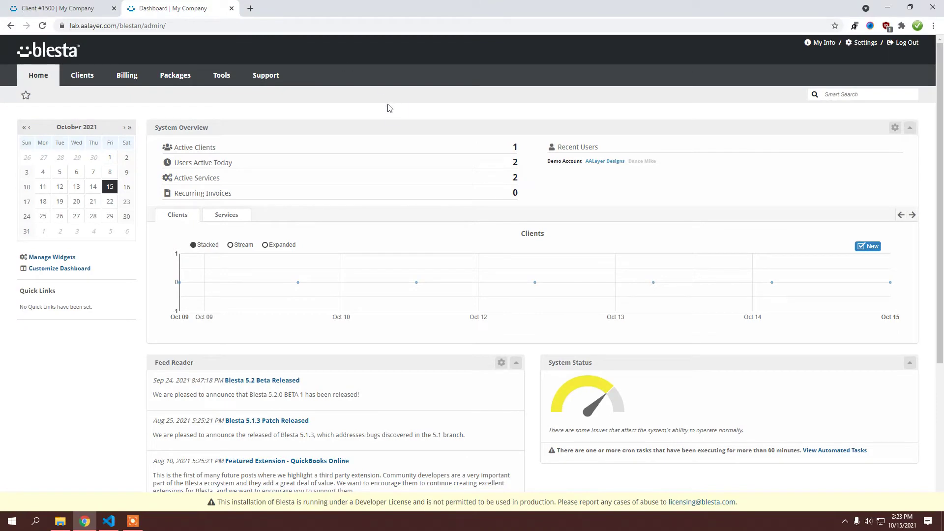
left_click(872, 42)
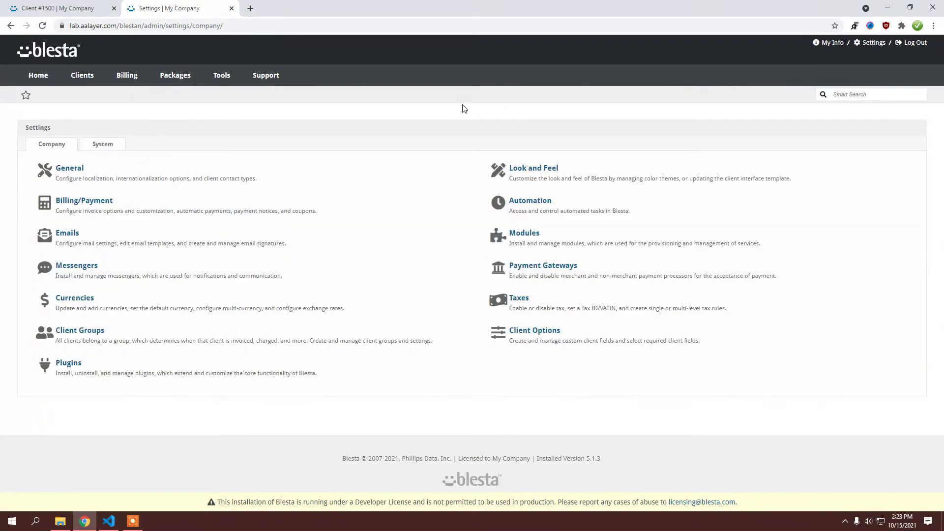
left_click(539, 172)
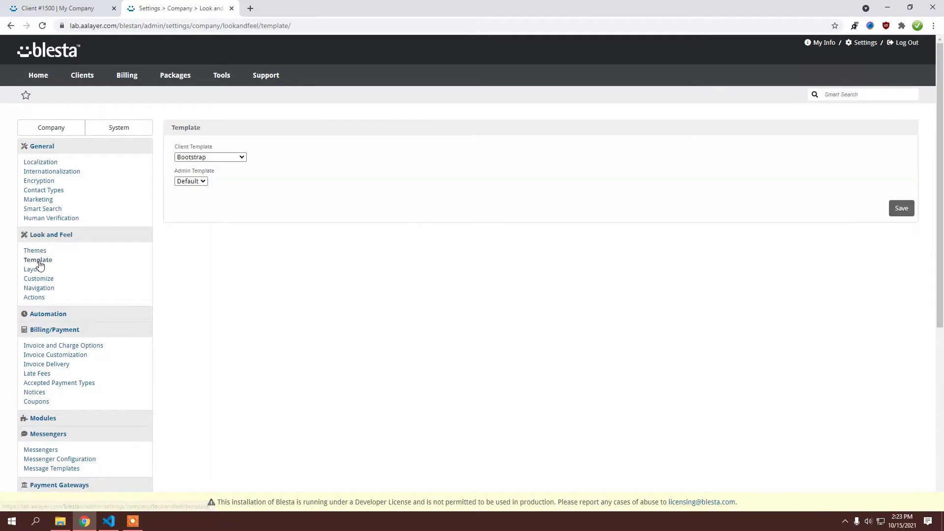
left_click(223, 155)
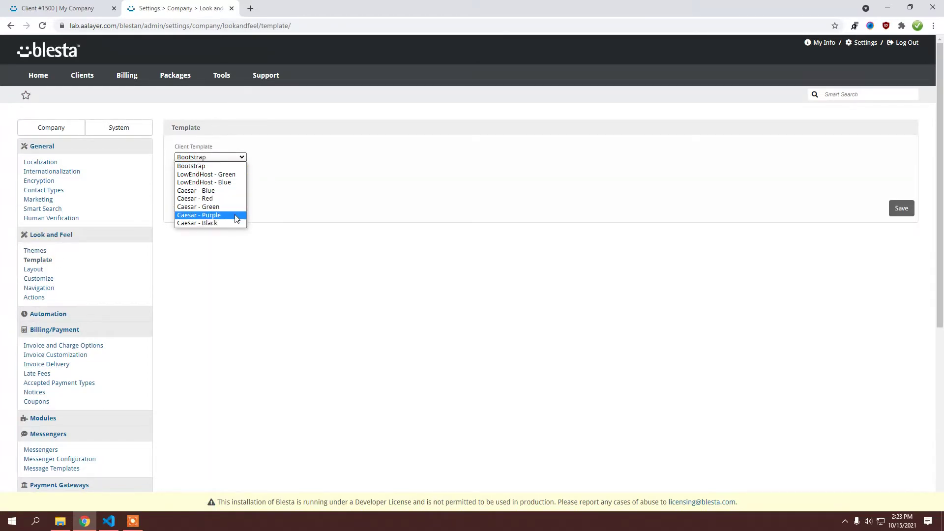
left_click(212, 207)
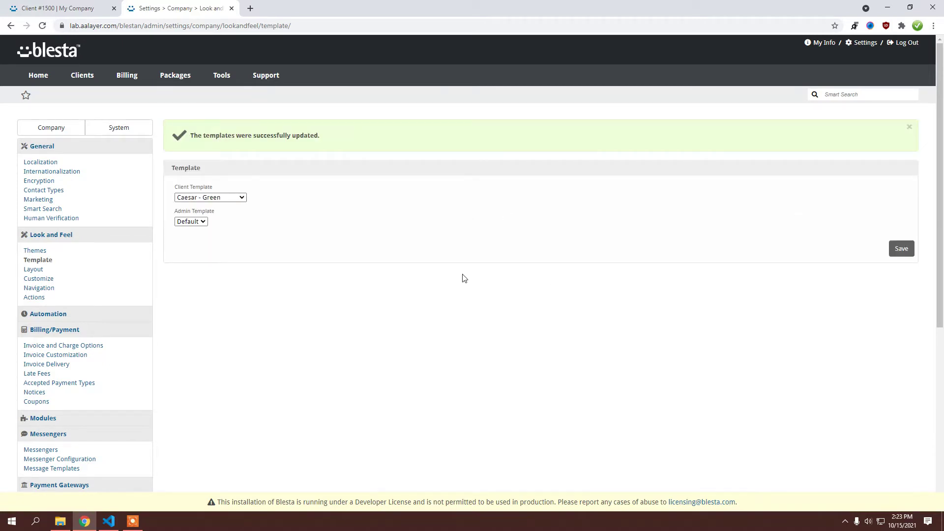
Step: Minimize the browser, open the caesar-green folder inside Caesar Blesta Theme and find the portal-code file
left_click(85, 520)
double_click(315, 18)
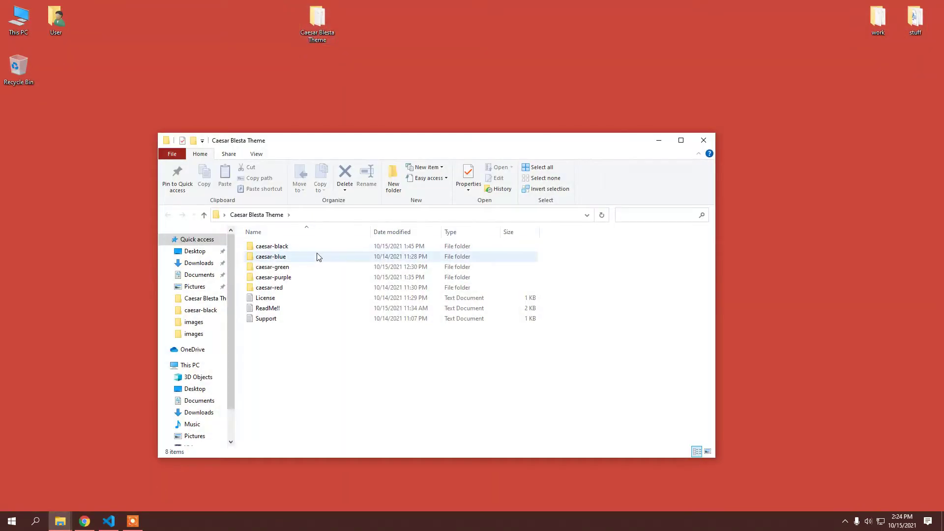
double_click(317, 266)
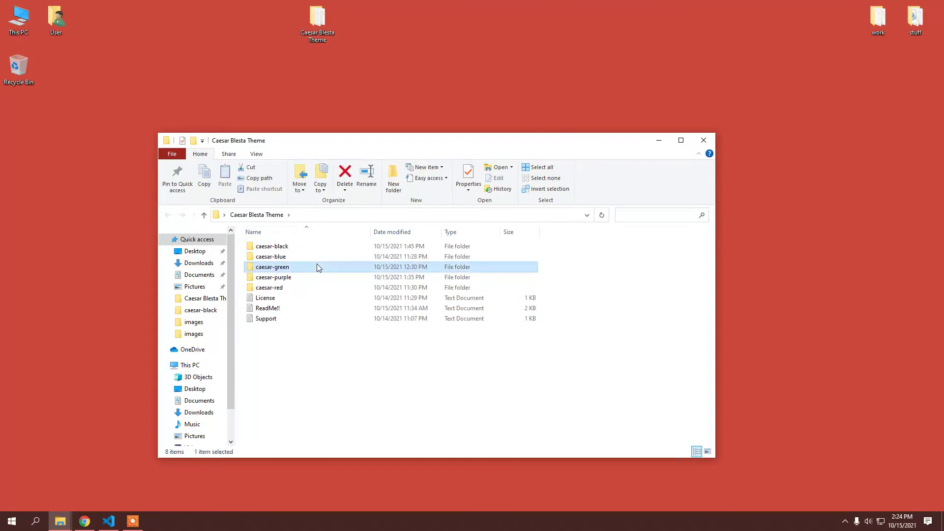
scroll(315, 290, "down", 8)
scroll(314, 290, "down", 6)
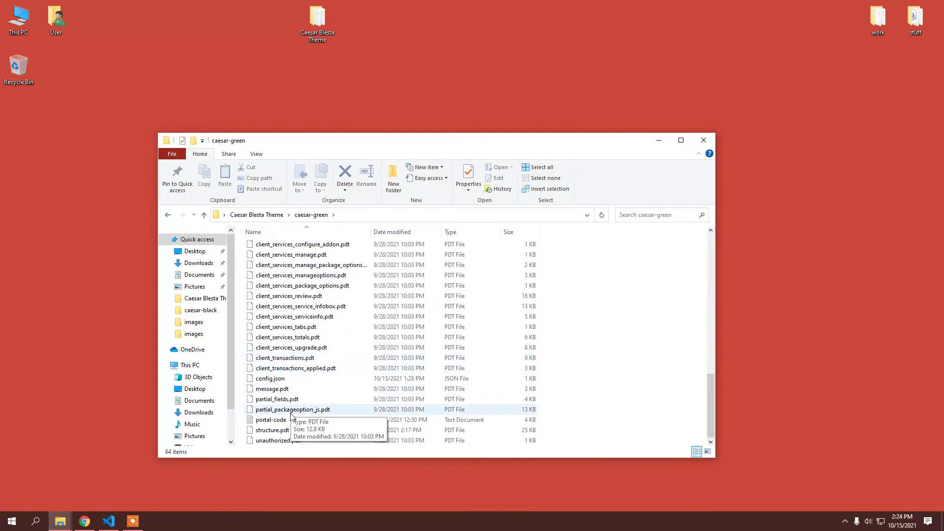
Step: Open the portal-code text file in Notepad, select all of its code and close the file
double_click(298, 422)
left_click(436, 327)
key("ctrl+a")
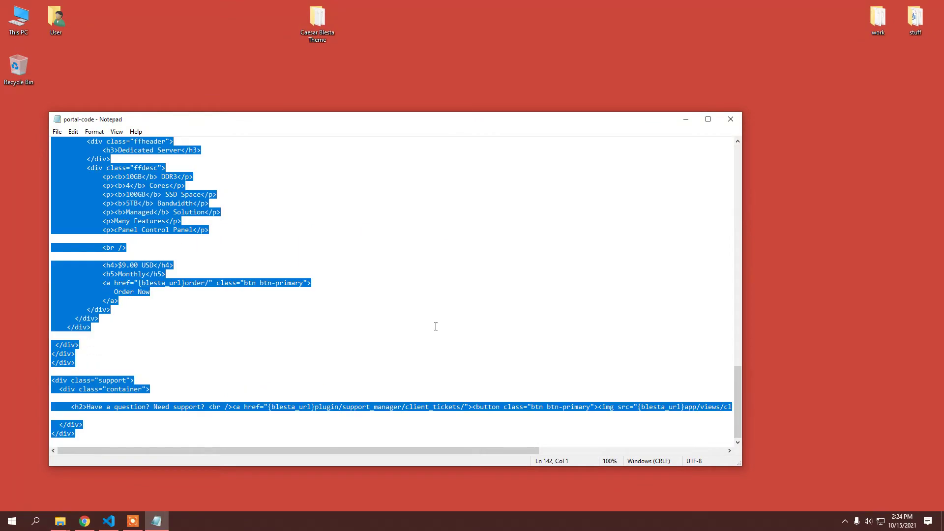
left_click(436, 327)
left_click(728, 121)
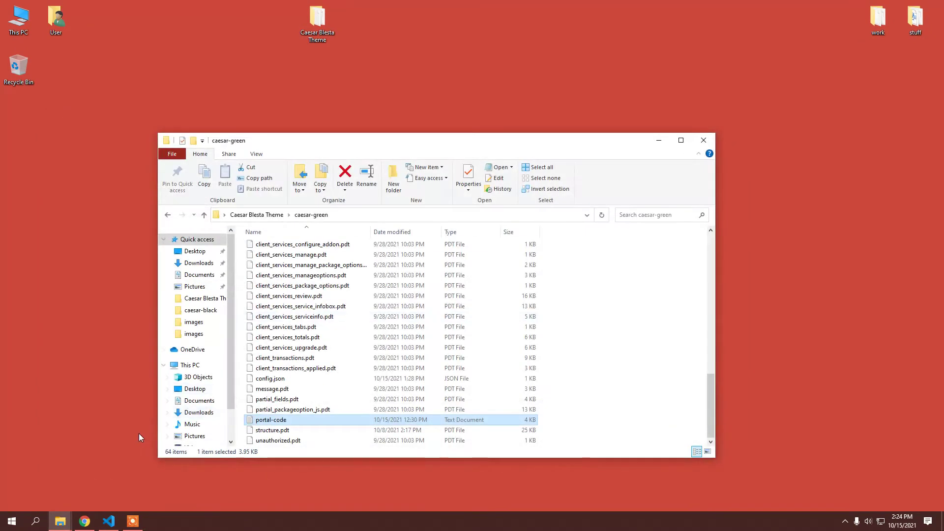
Step: Return to Chrome and open the management page of the installed Portal plugin from the company settings
left_click(85, 521)
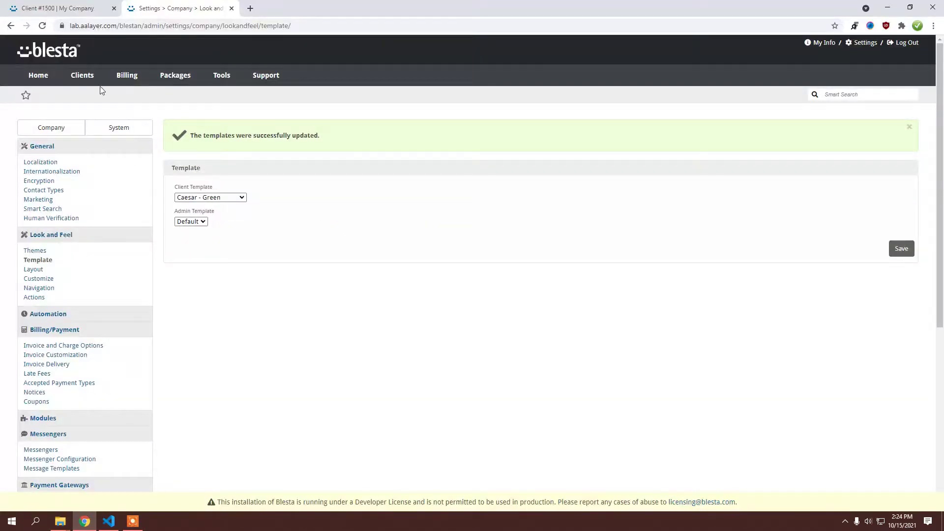
left_click(866, 43)
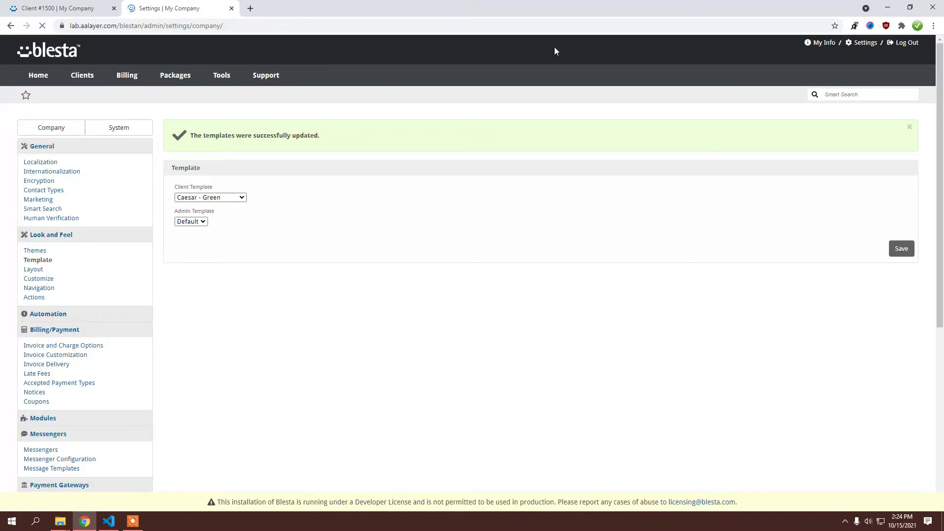
left_click(74, 367)
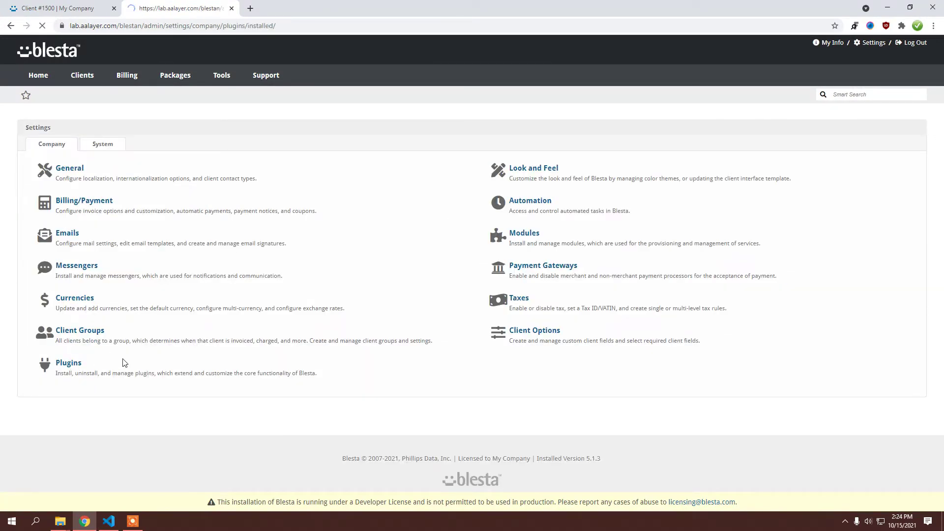
scroll(417, 292, "down", 1)
scroll(415, 293, "down", 2)
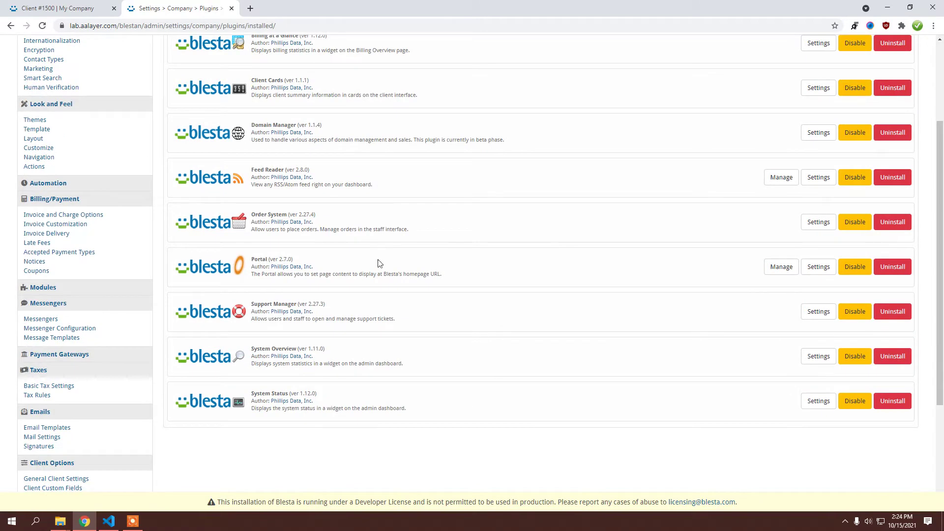
left_click(772, 272)
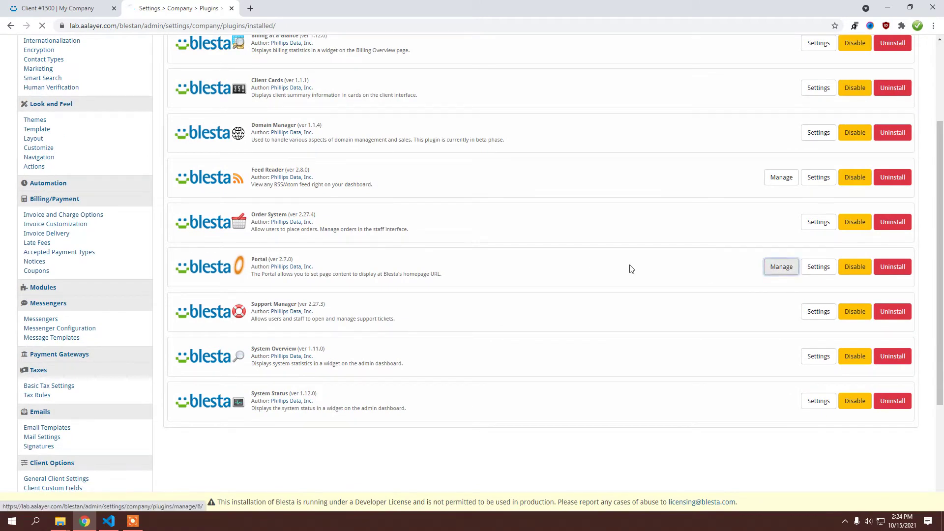
Step: Select all of the Portal plugin's page content and save the portal
left_click(606, 265)
key("ctrl+a")
key("Right")
left_click(866, 332)
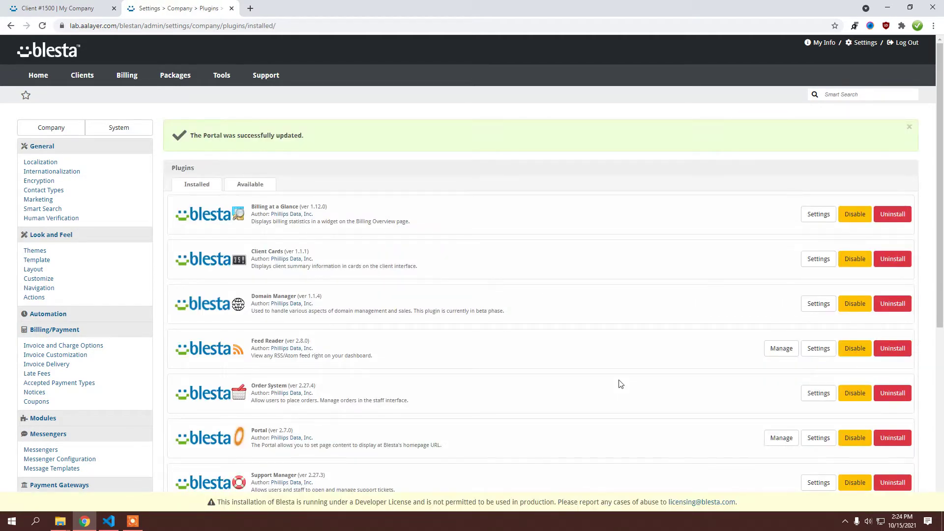
scroll(573, 362, "down", 3)
Step: Reload the client area and look over the dashboard in the newly applied template
left_click(104, 4)
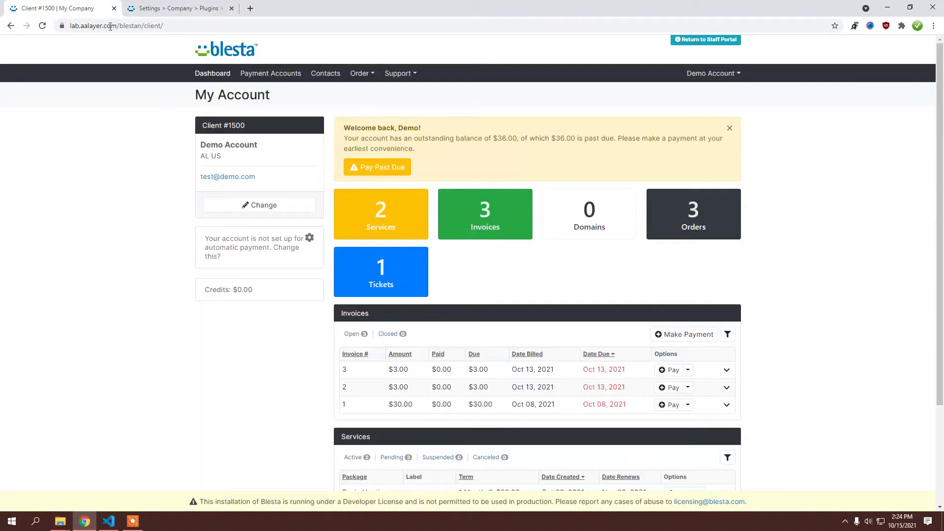
key("F5")
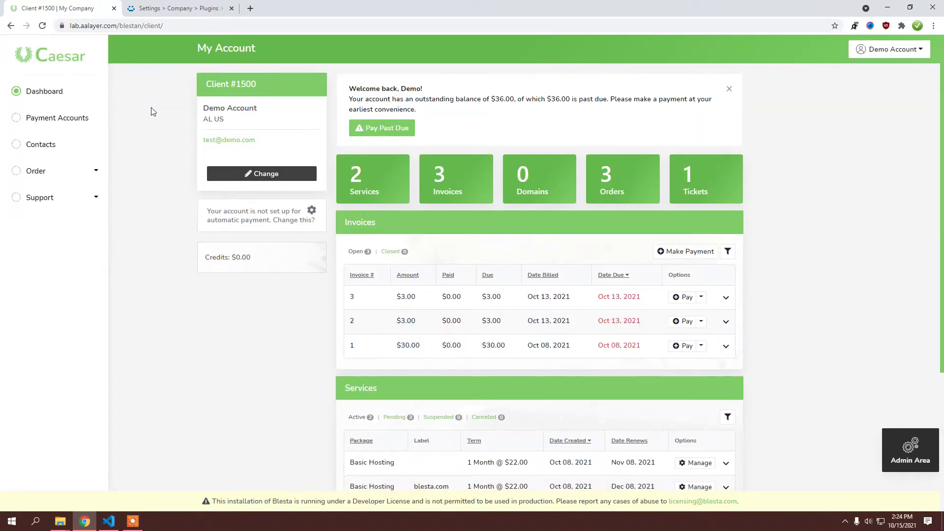
scroll(153, 111, "down", 4)
scroll(153, 112, "up", 4)
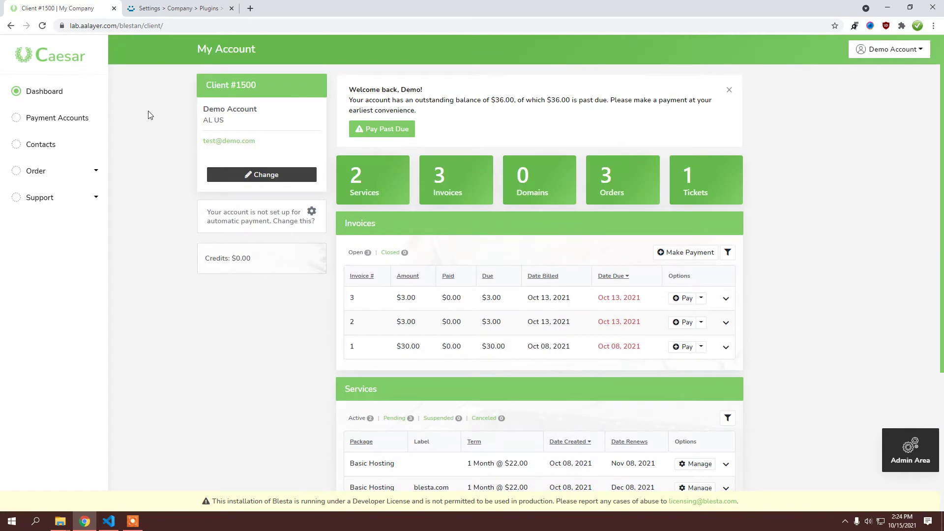
Step: Expand the client area's Order and Support entries and open the support Tickets page
left_click(62, 180)
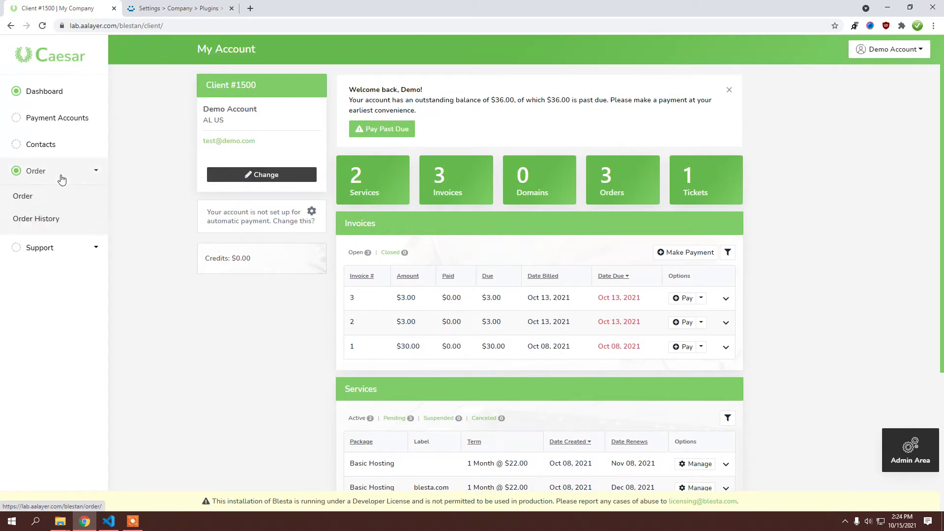
left_click(77, 249)
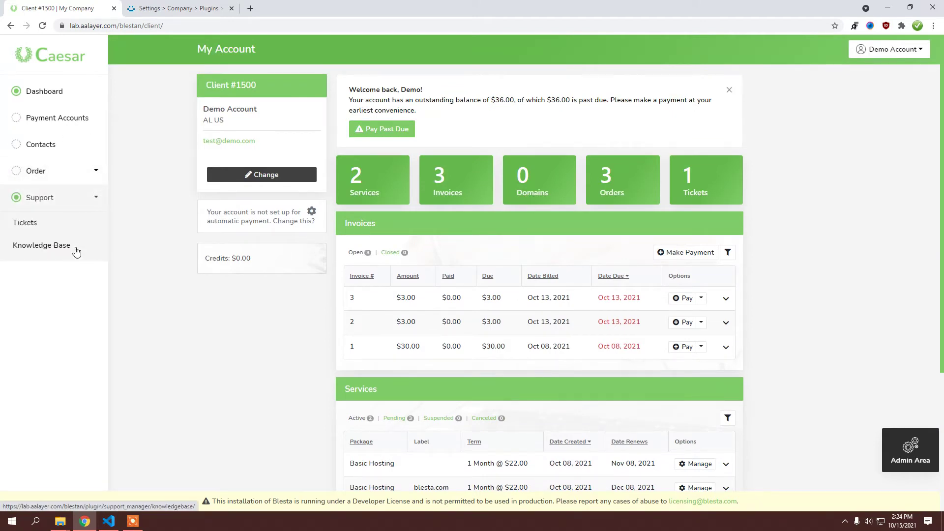
left_click(32, 224)
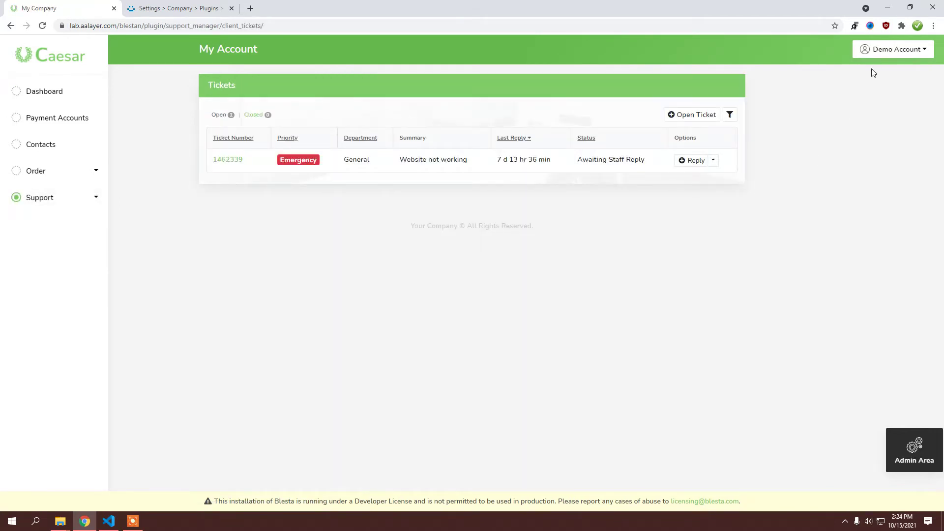
Step: Return to the client portal from the account options and look through its homepage down to the hosting packages
left_click(878, 55)
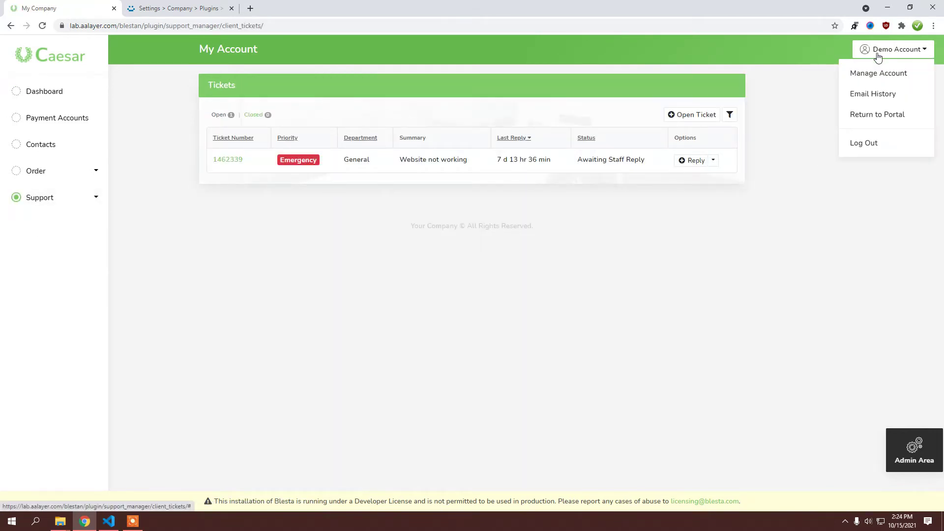
left_click(868, 115)
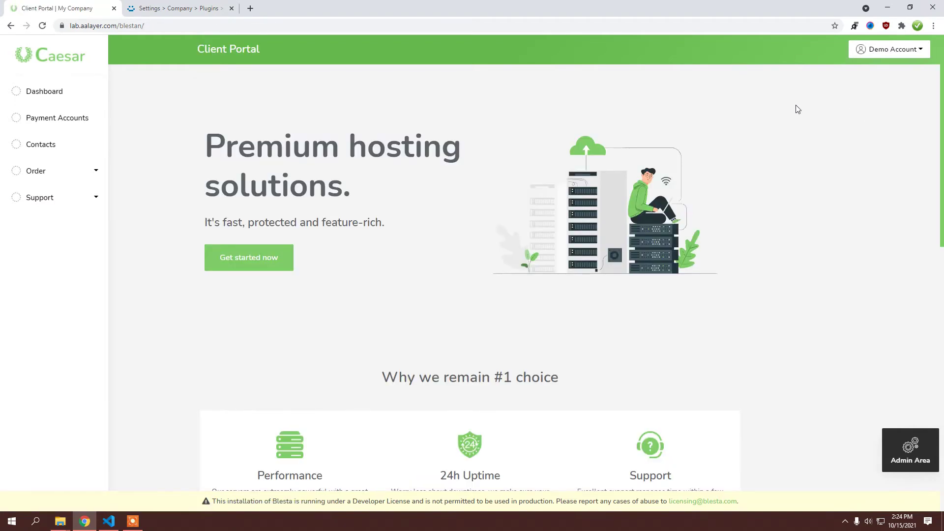
scroll(798, 109, "down", 4)
scroll(798, 109, "down", 1)
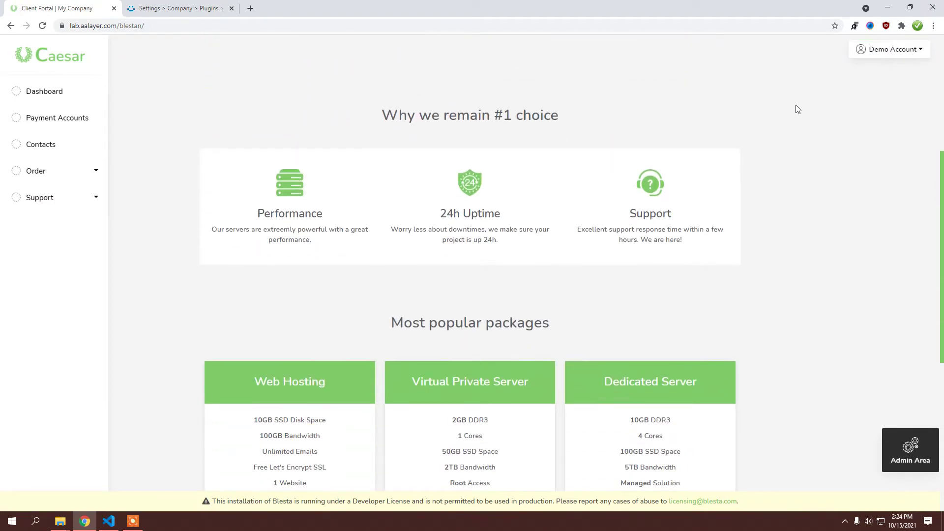
Step: Look through the rest of the portal homepage down to the support contact section and back to its heading
scroll(797, 109, "down", 7)
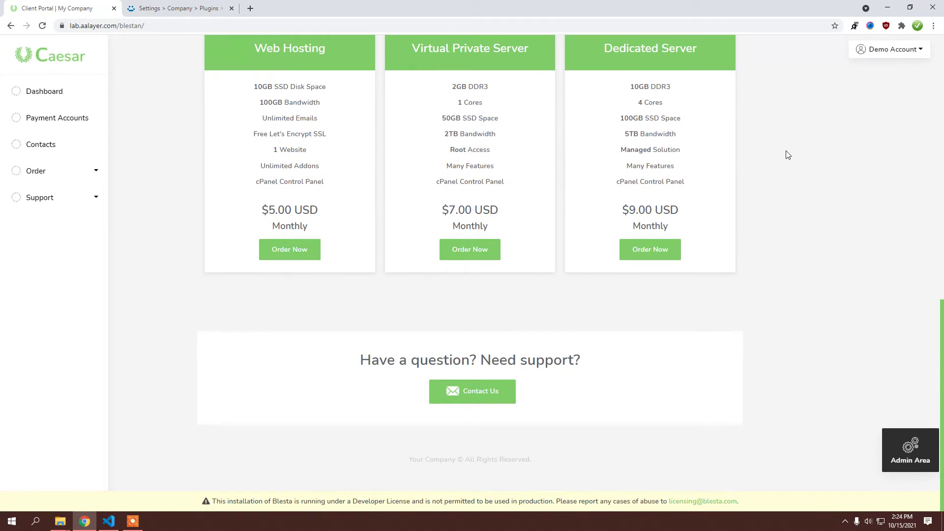
scroll(788, 155, "up", 12)
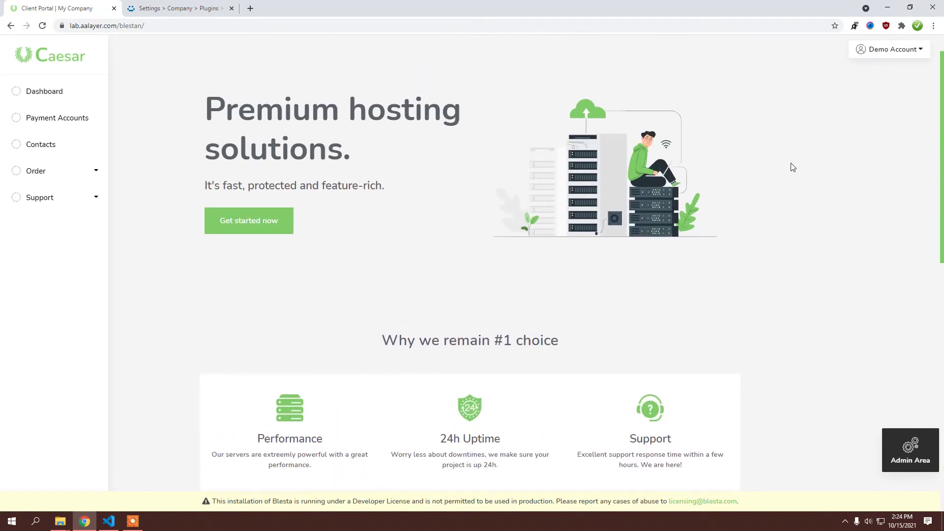
scroll(793, 167, "up", 1)
Step: Open the client area's order page and choose the Web Hosting package group
left_click(38, 169)
left_click(41, 197)
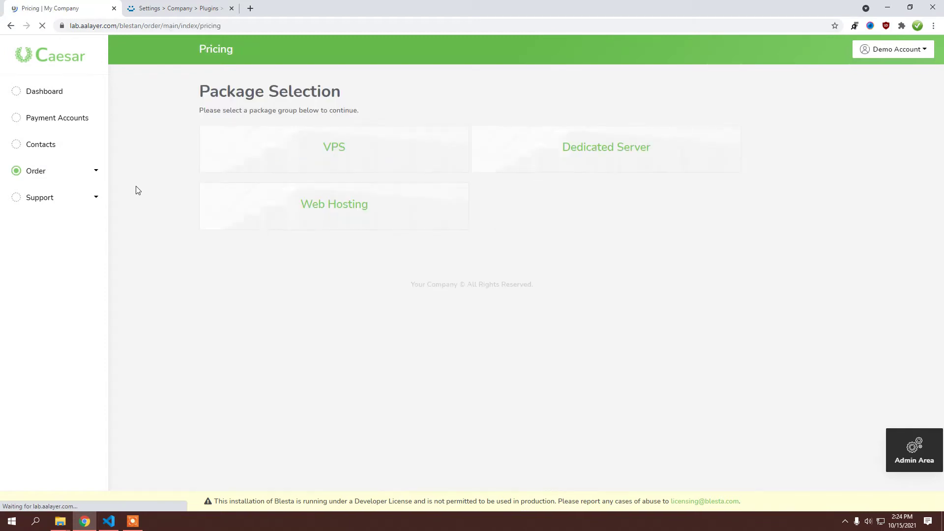
left_click(317, 215)
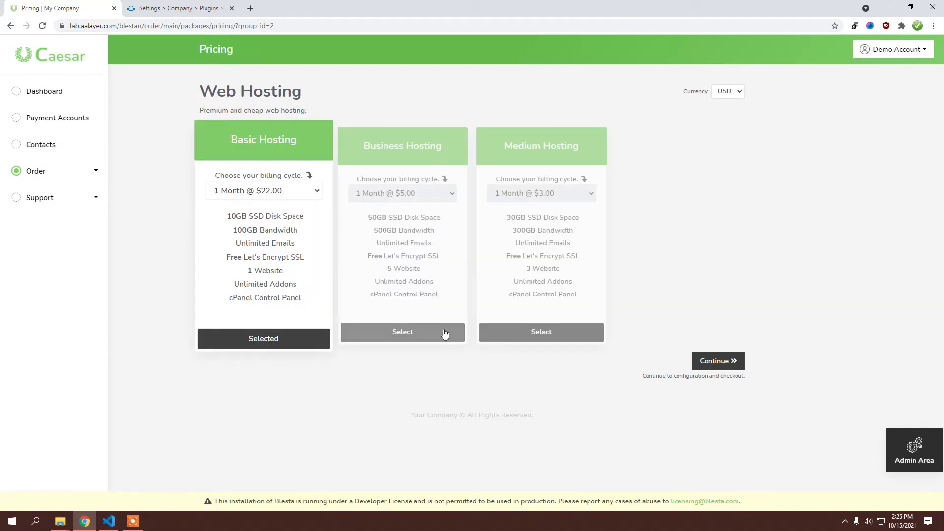
Step: Select the Medium Hosting package and continue through its configuration to the cart's order summary
left_click(444, 334)
left_click(550, 334)
left_click(737, 361)
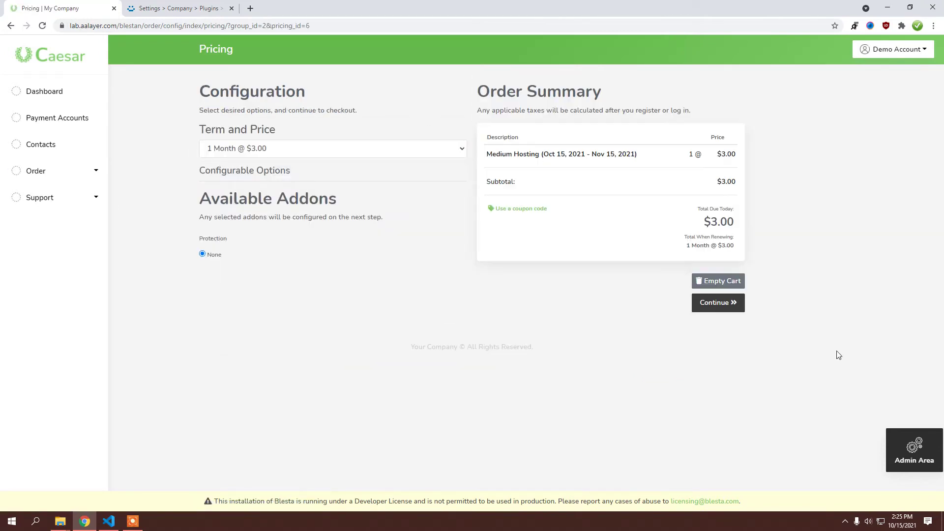
left_click(717, 303)
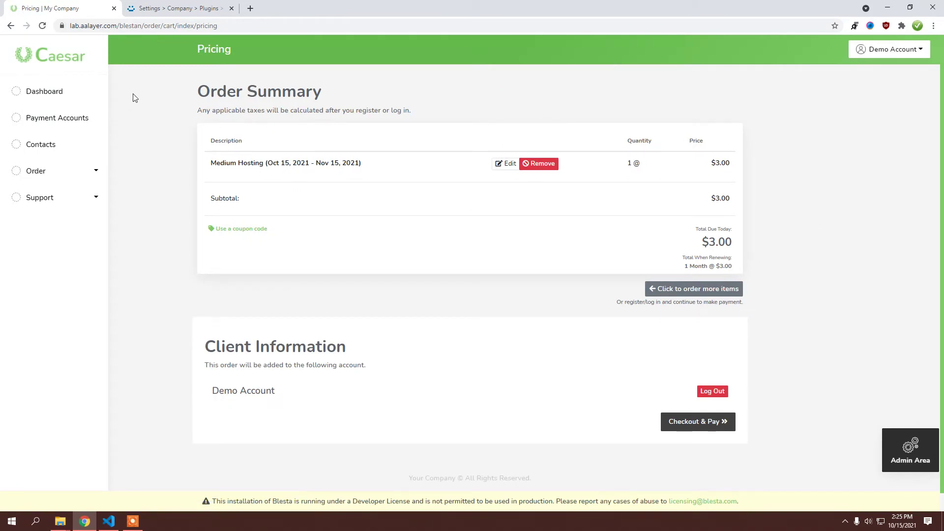
Step: Switch to the caesar-green theme folder and open its structure.pdt file in Visual Studio Code
left_click(84, 521)
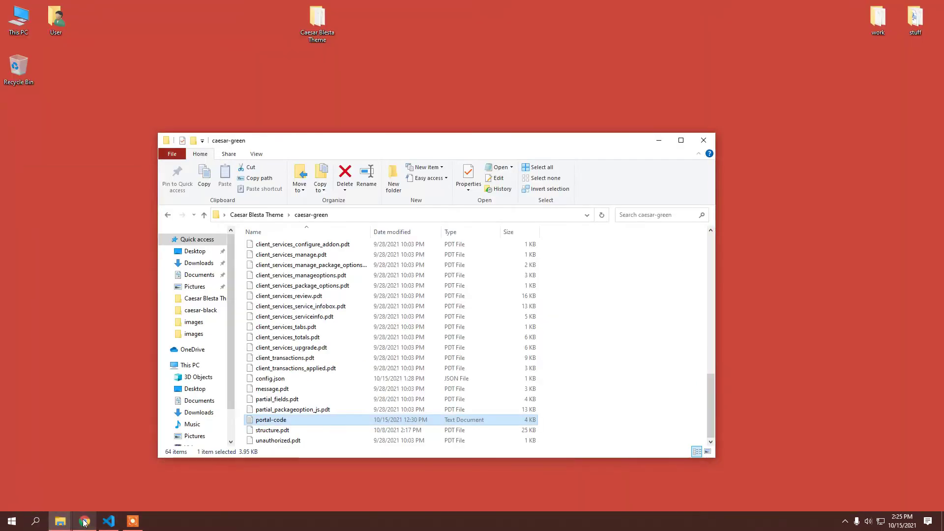
scroll(267, 364, "up", 7)
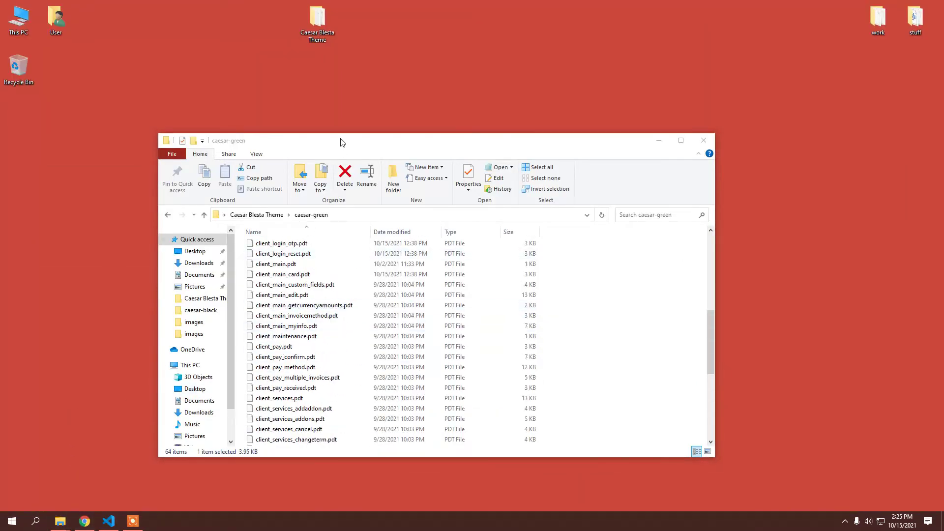
left_click_drag(340, 134, 340, 83)
scroll(288, 374, "down", 5)
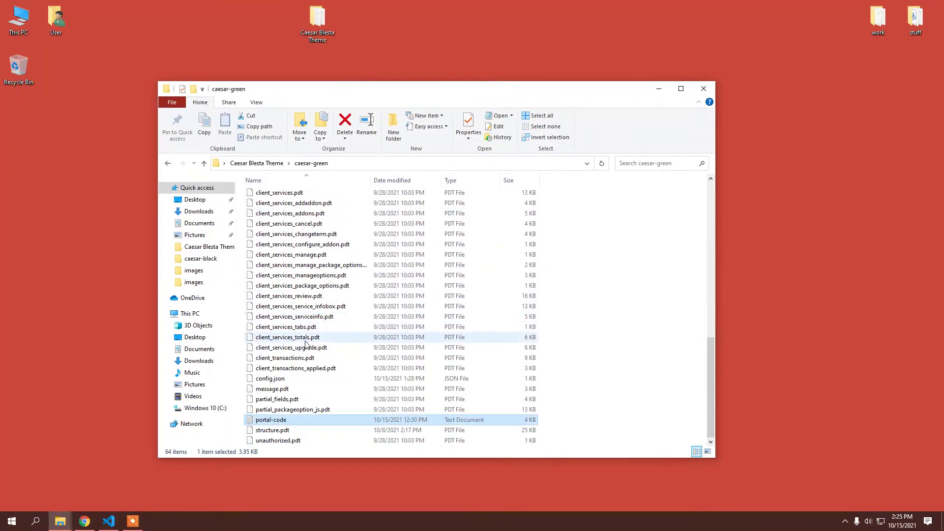
scroll(289, 396, "up", 1)
scroll(293, 403, "down", 1)
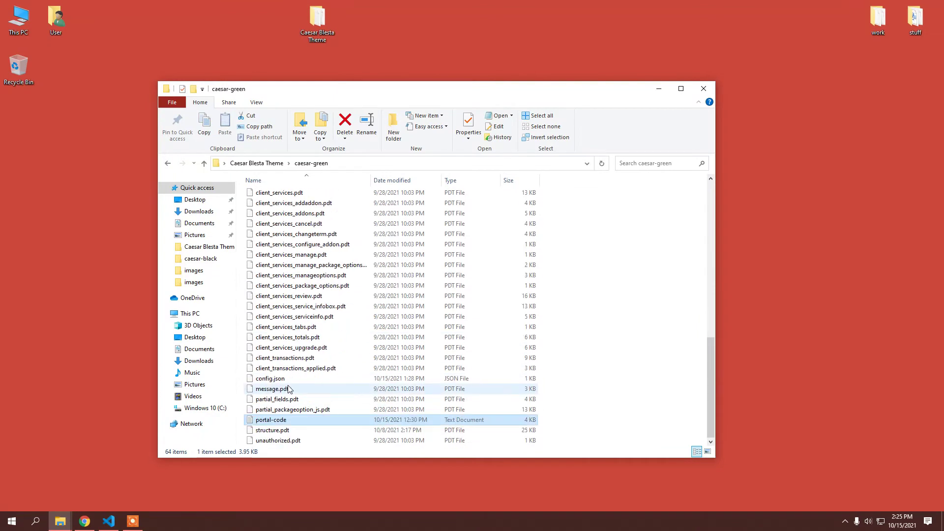
left_click(305, 432)
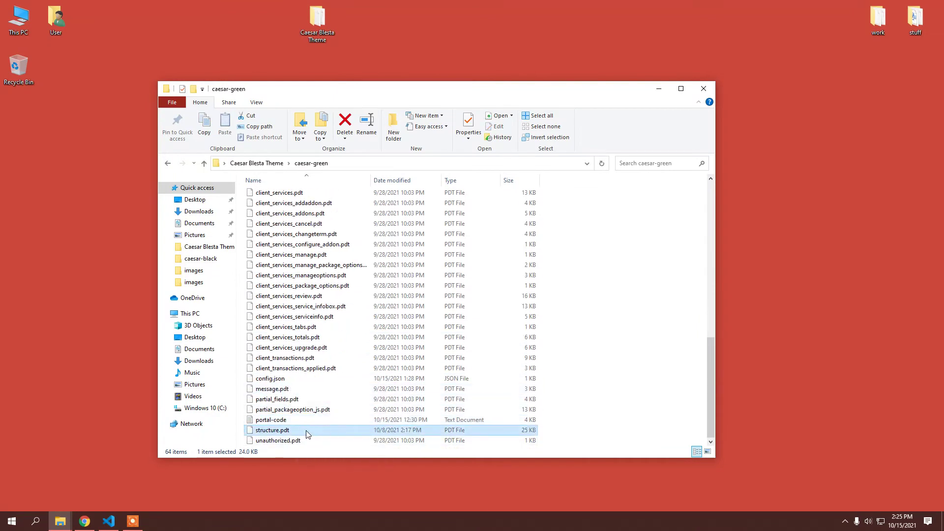
left_click_drag(310, 434, 526, 258)
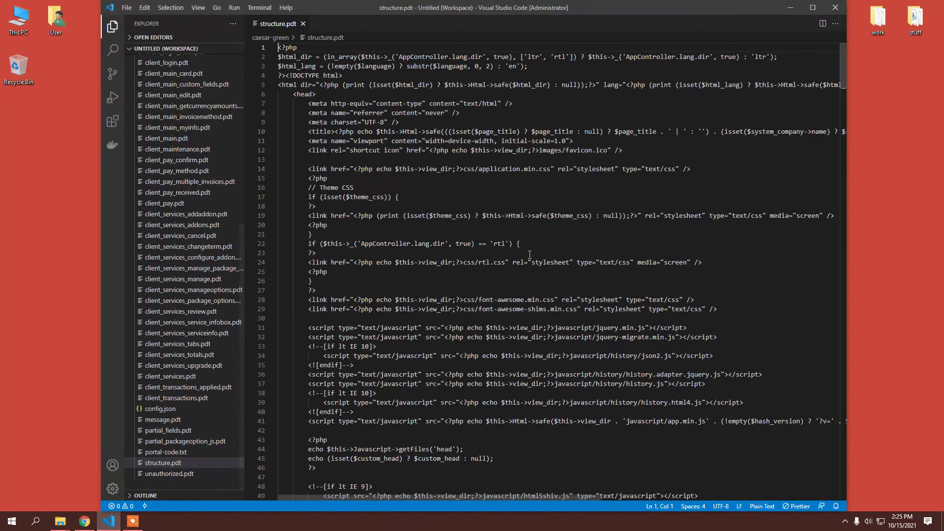
Step: Find the "copyrighty" paragraph in structure.pdt
left_click(519, 183)
key("ctrl+f")
type("copyrighty")
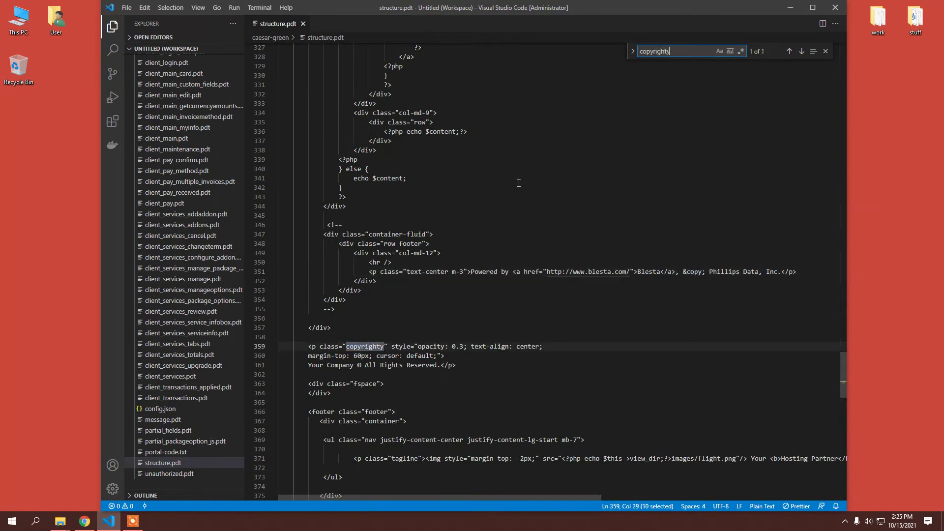
scroll(467, 236, "down", 3)
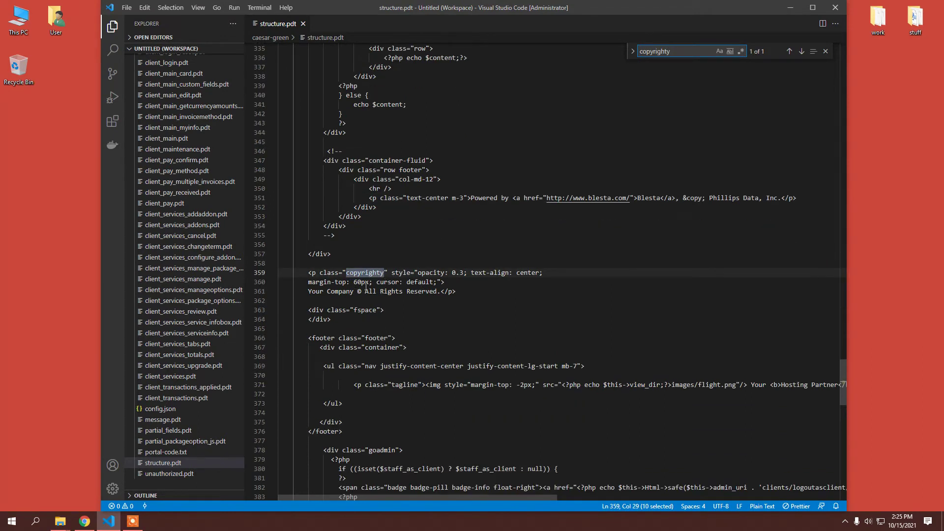
Step: Replace "Your Company" with "AALayer" in the copyright text and save structure.pdt
left_click_drag(355, 293, 310, 294)
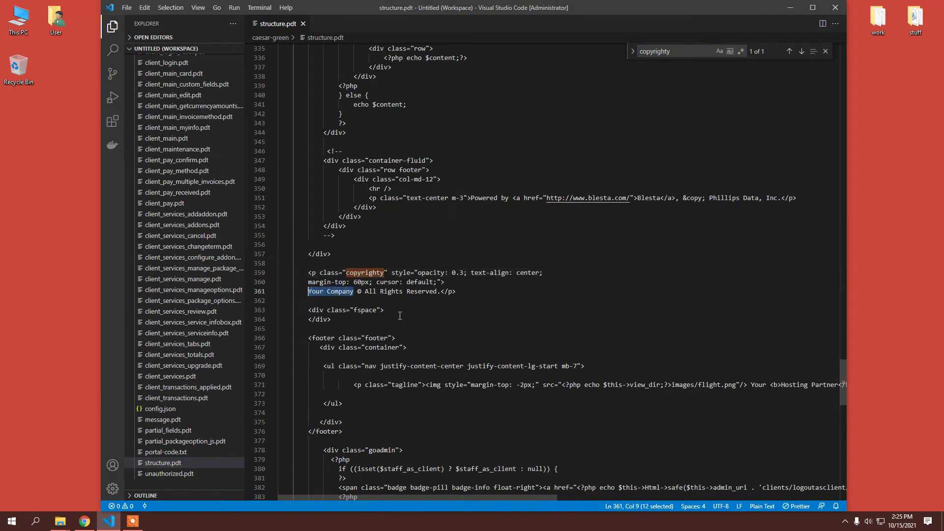
type("AALayer")
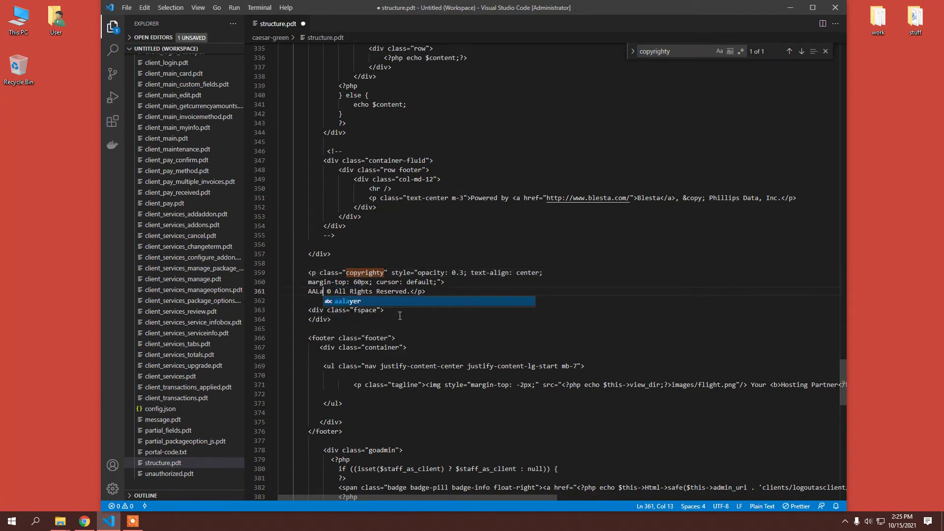
key("ctrl+s")
key("Escape")
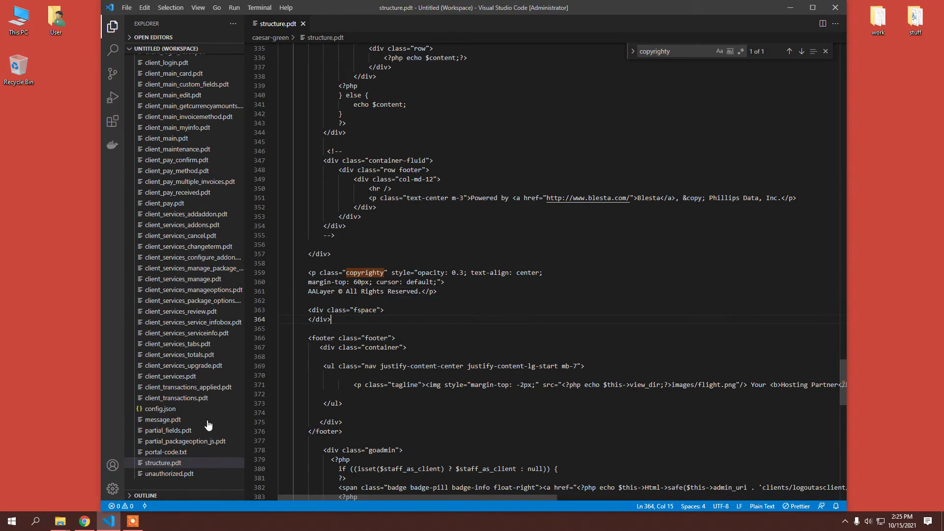
Step: Switch to Chrome, examine the copyright line beneath the cart's order summary, and open the client dashboard
left_click(89, 522)
scroll(259, 403, "down", 1)
left_click_drag(352, 463, 497, 476)
left_click_drag(582, 477, 358, 462)
left_click(358, 462)
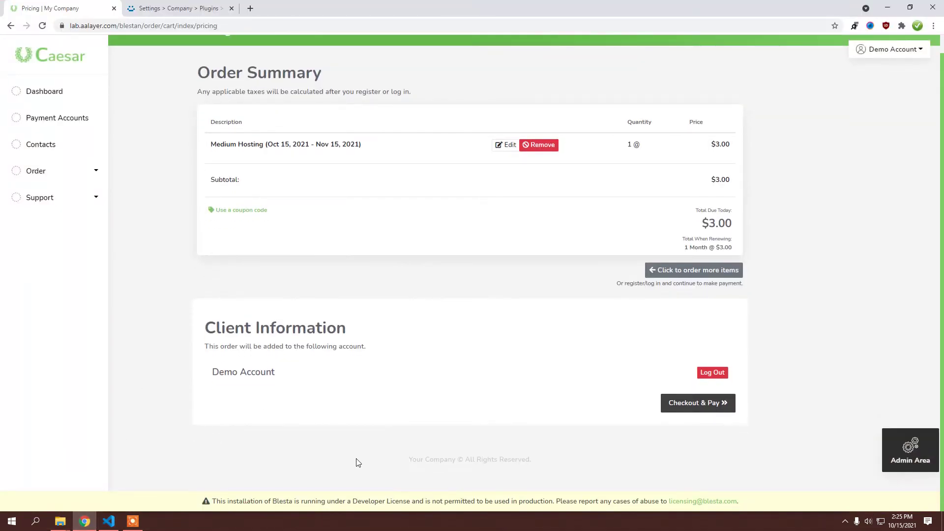
scroll(196, 460, "up", 1)
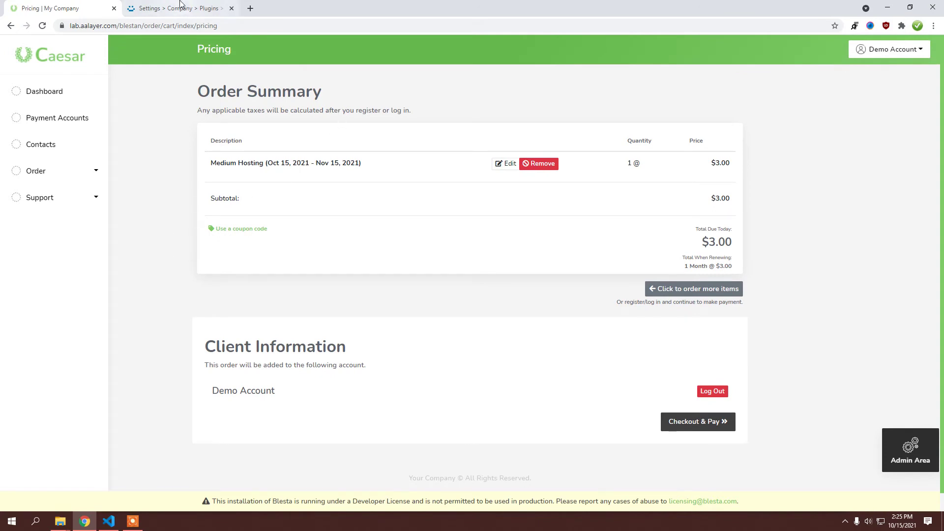
left_click(80, 89)
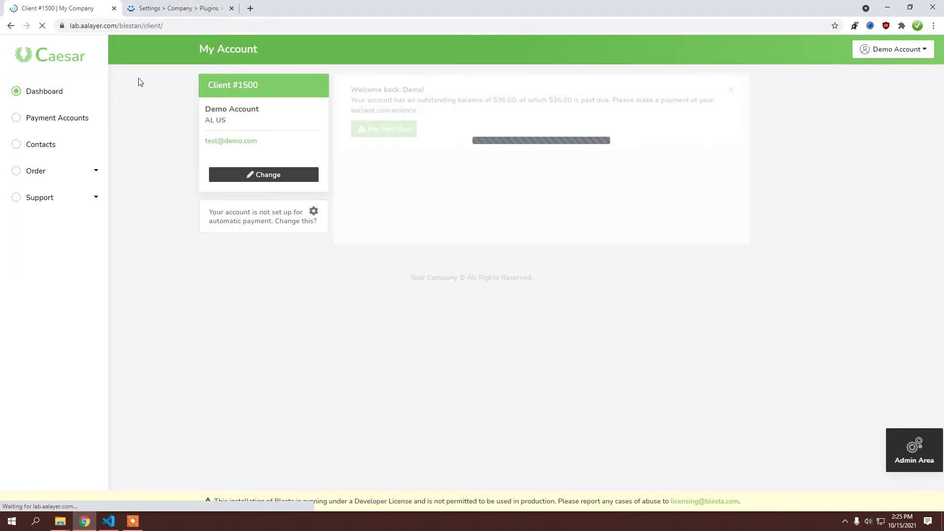
Step: In the admin area's Look and Feel settings, change the client template to Caesar - Purple and save it
left_click(165, 6)
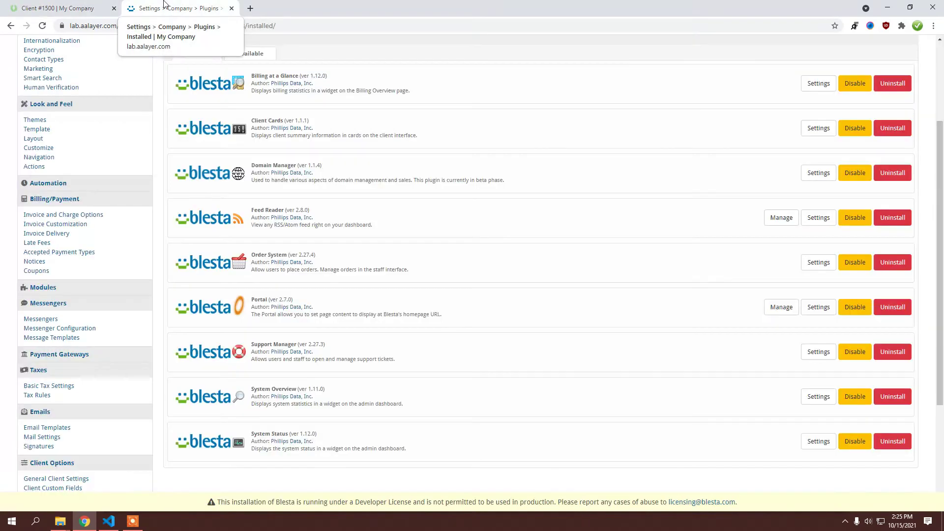
scroll(752, 109, "up", 3)
left_click(866, 43)
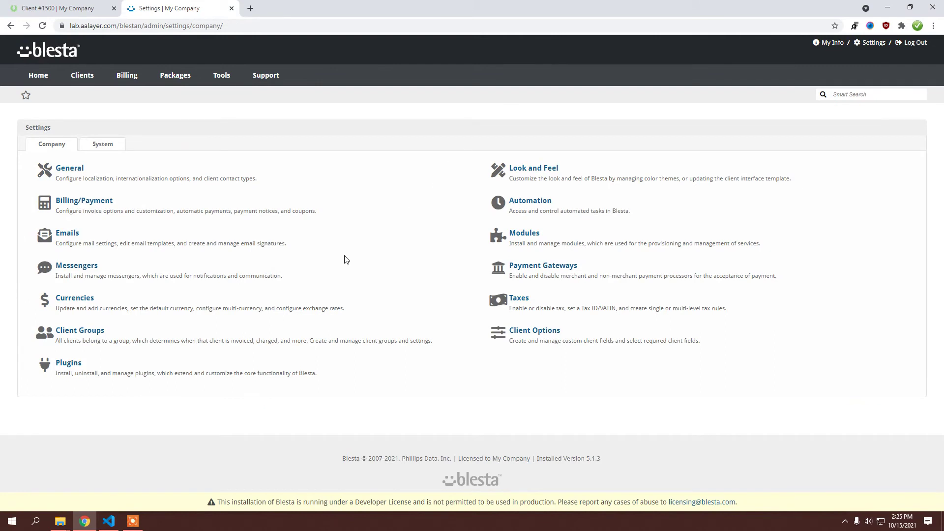
left_click(525, 170)
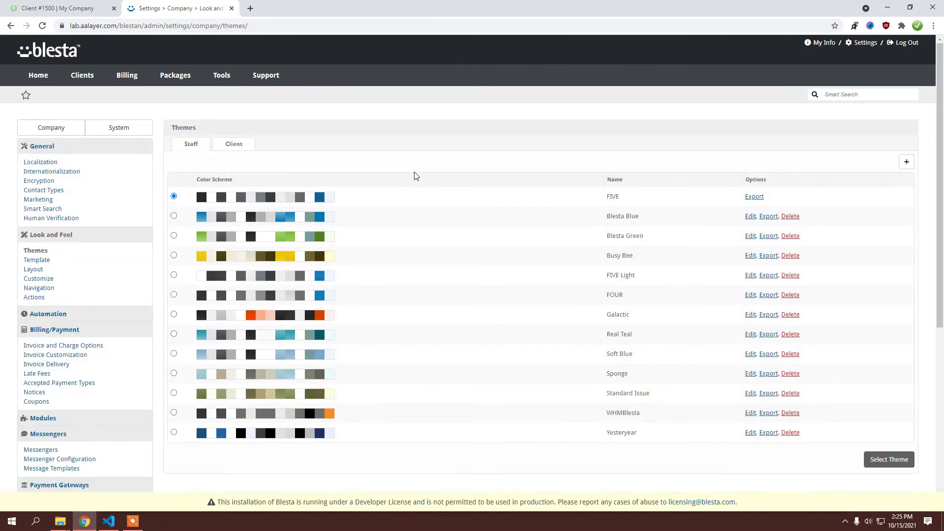
left_click(78, 264)
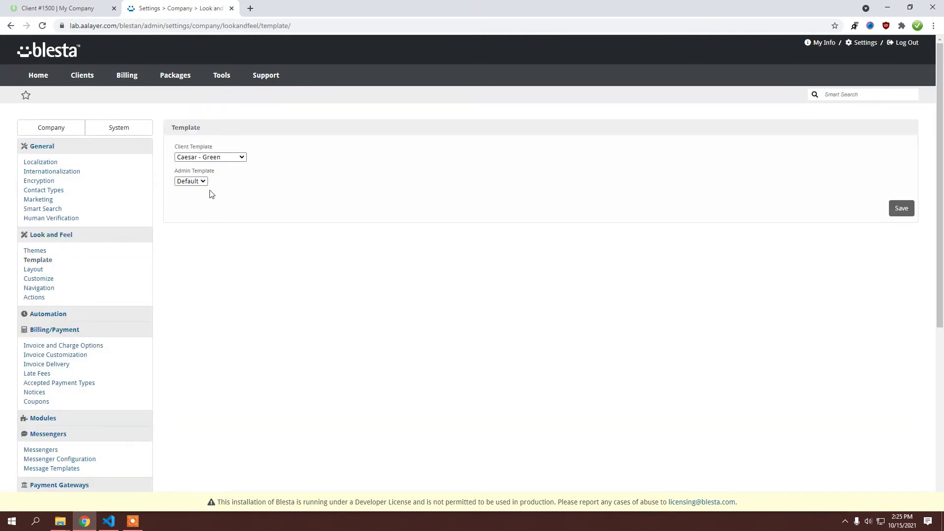
left_click(224, 157)
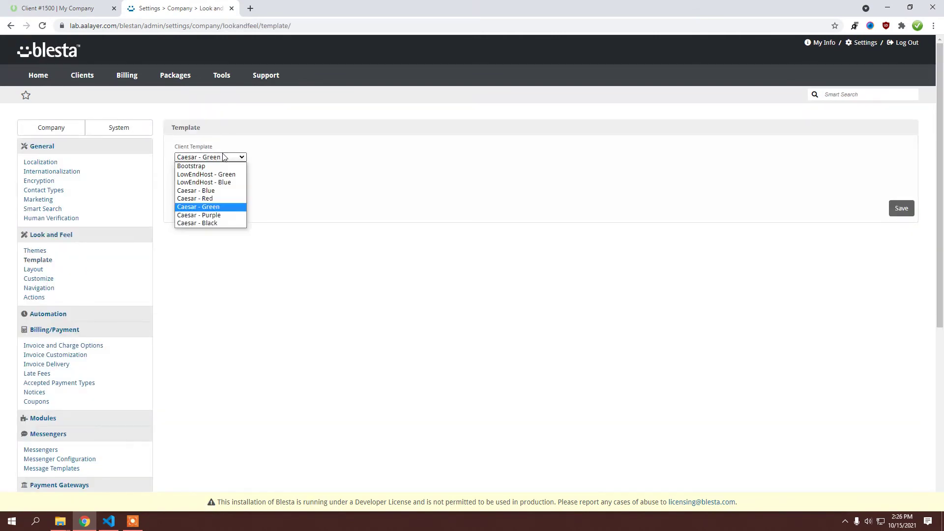
left_click(234, 216)
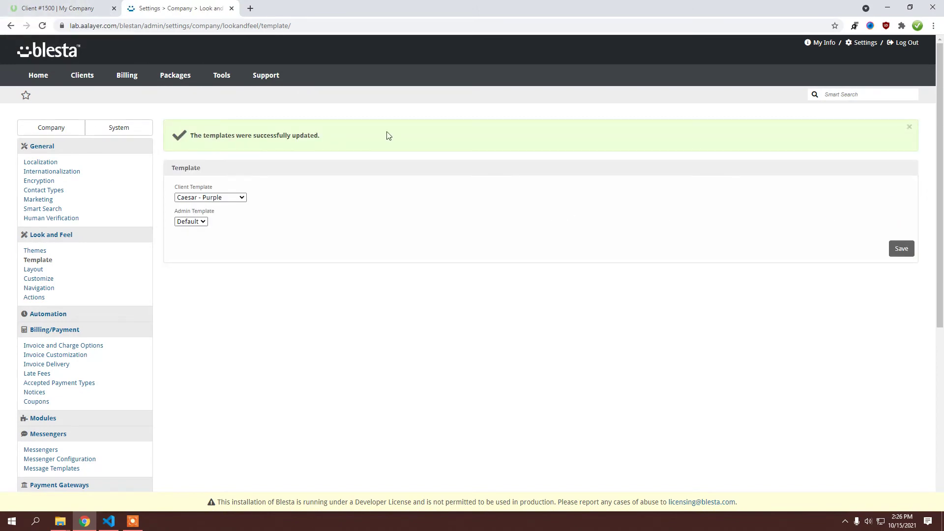
Step: Open the management page of the installed Portal plugin in the company settings
left_click(858, 44)
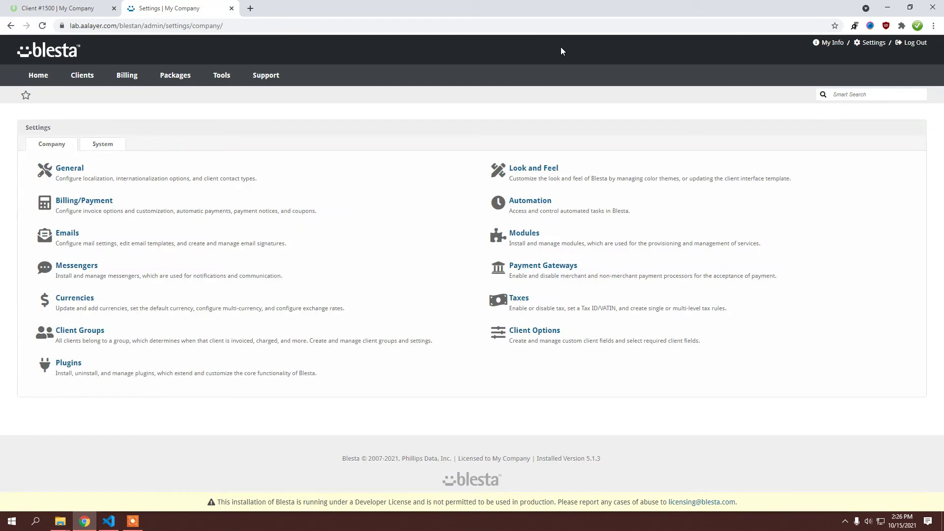
left_click(75, 364)
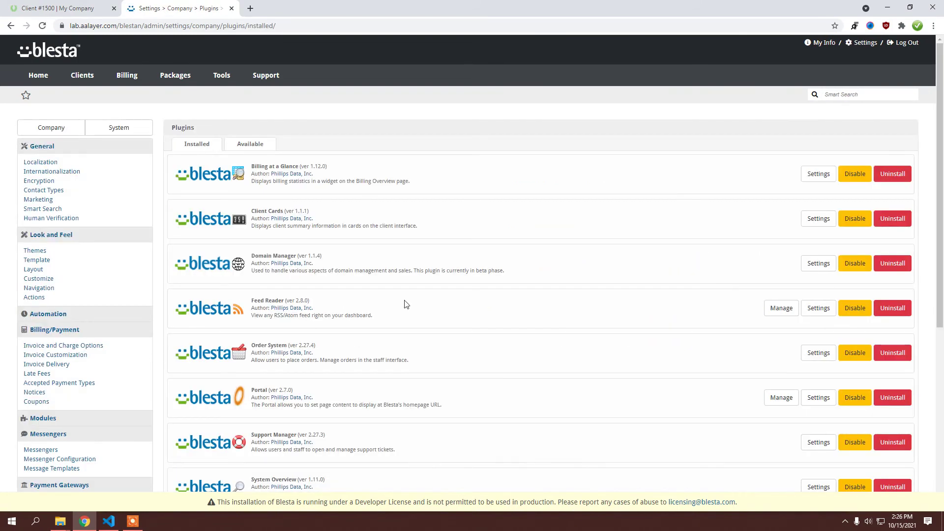
scroll(398, 302, "down", 4)
left_click(782, 267)
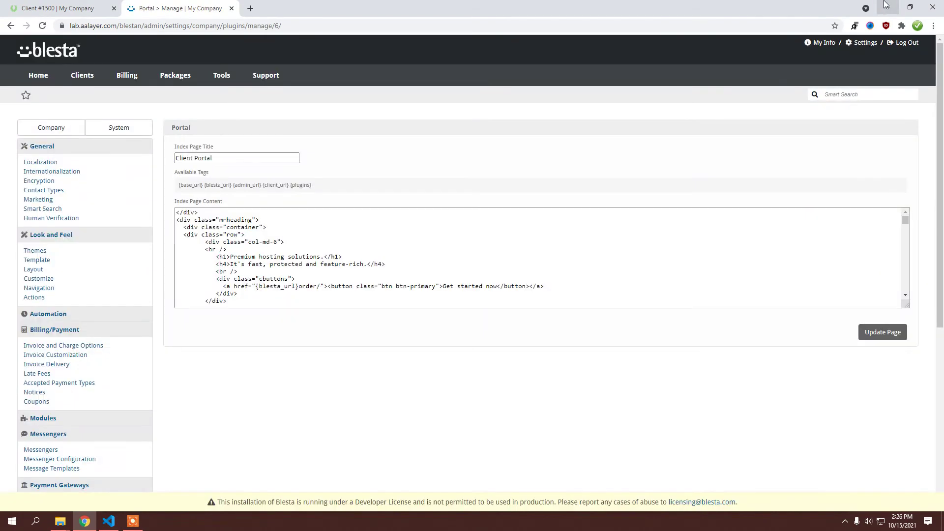
Step: Close the code editor, then open portal-code from the caesar-purple theme folder and select all of its code
left_click(885, 5)
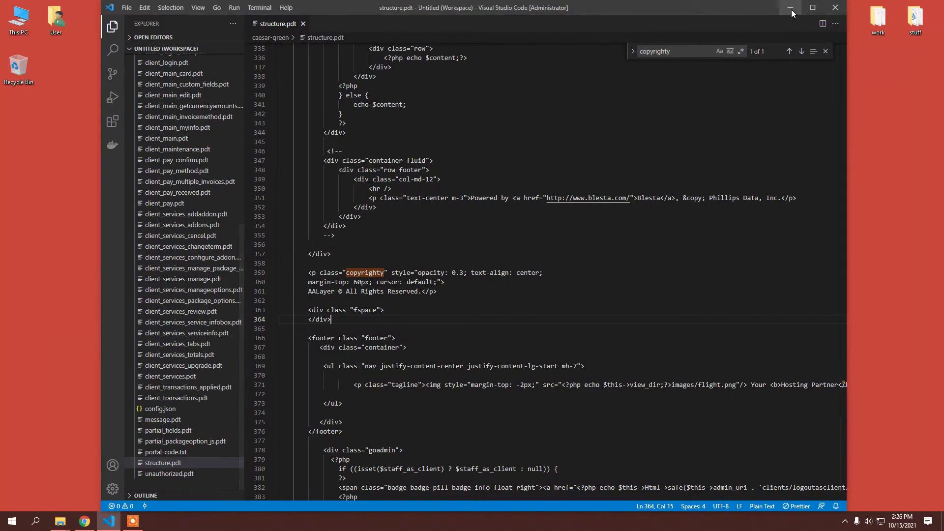
left_click(835, 8)
scroll(296, 320, "up", 12)
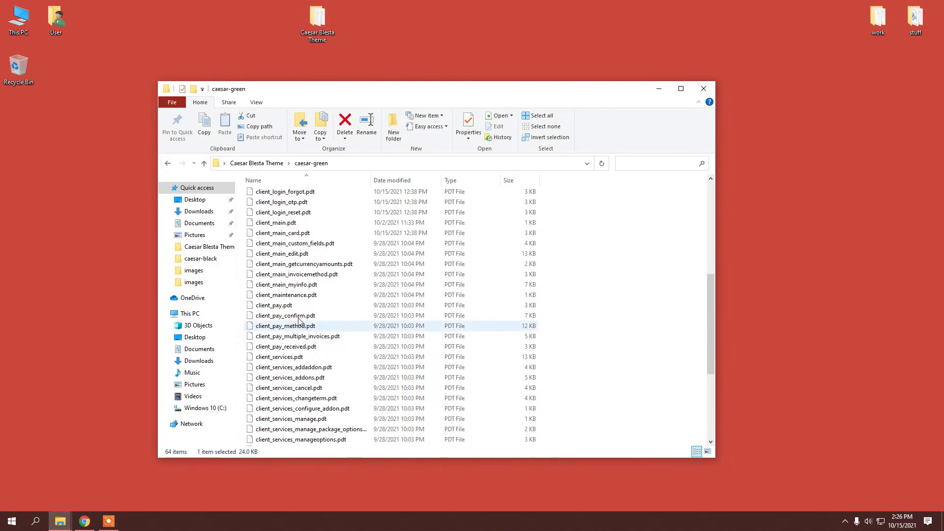
left_click(166, 163)
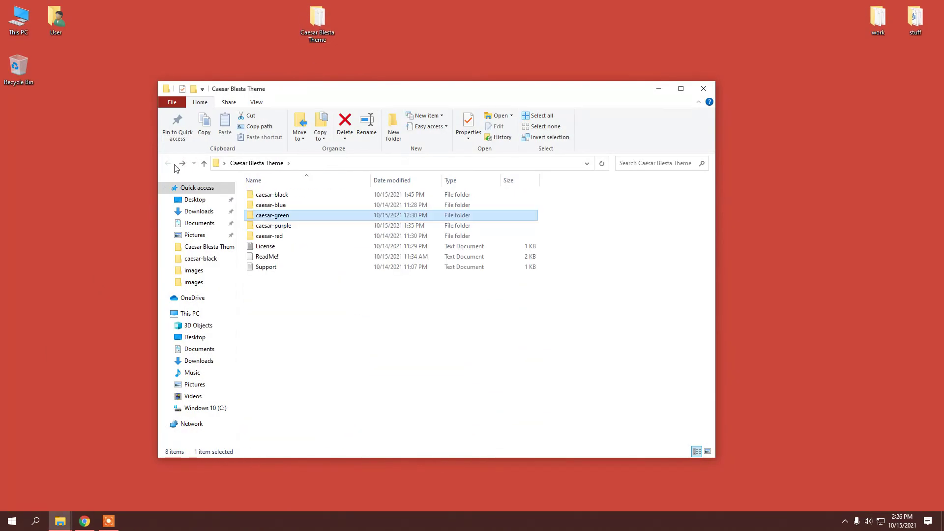
double_click(306, 225)
scroll(304, 314, "down", 13)
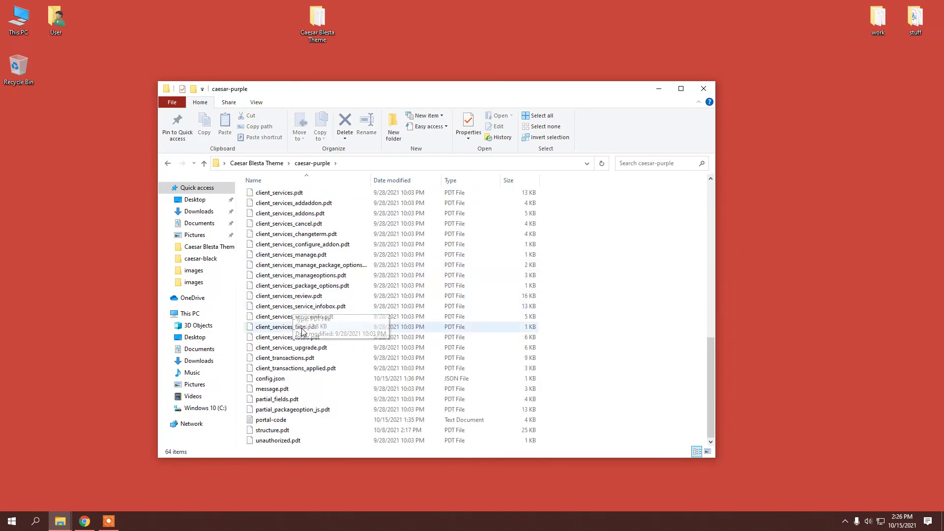
double_click(300, 421)
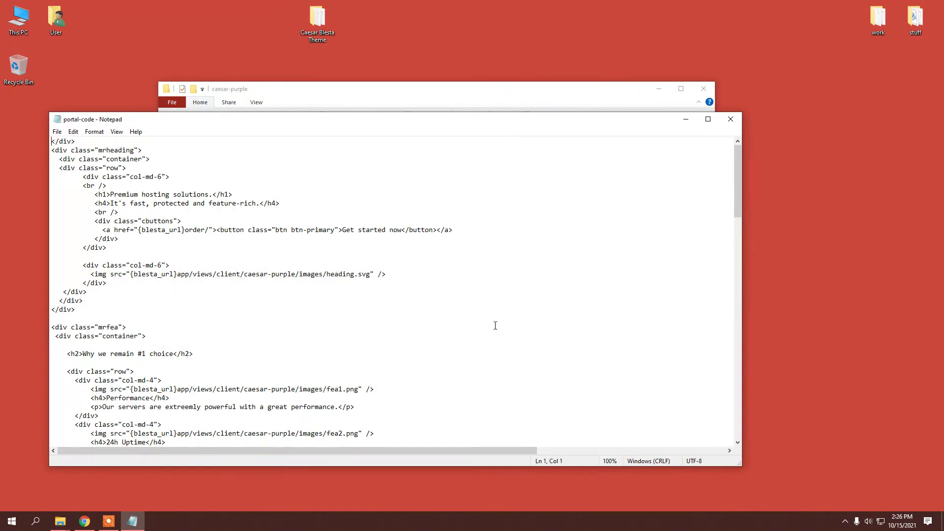
key("ctrl+a")
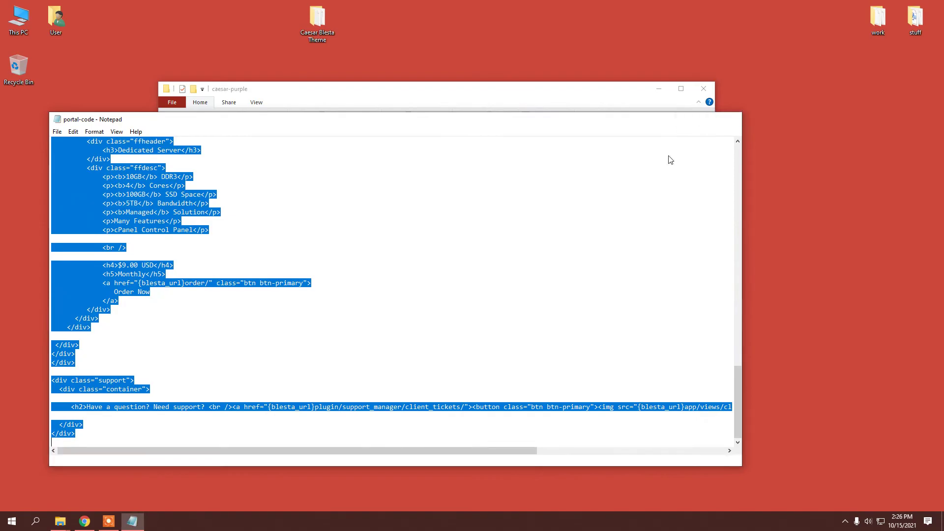
Step: Switch to Chrome, replace the Portal plugin's entire index page content with the code from portal-code, and update the page
left_click(684, 120)
left_click(85, 521)
left_click(403, 252)
key("ctrl+a")
key("ctrl+v")
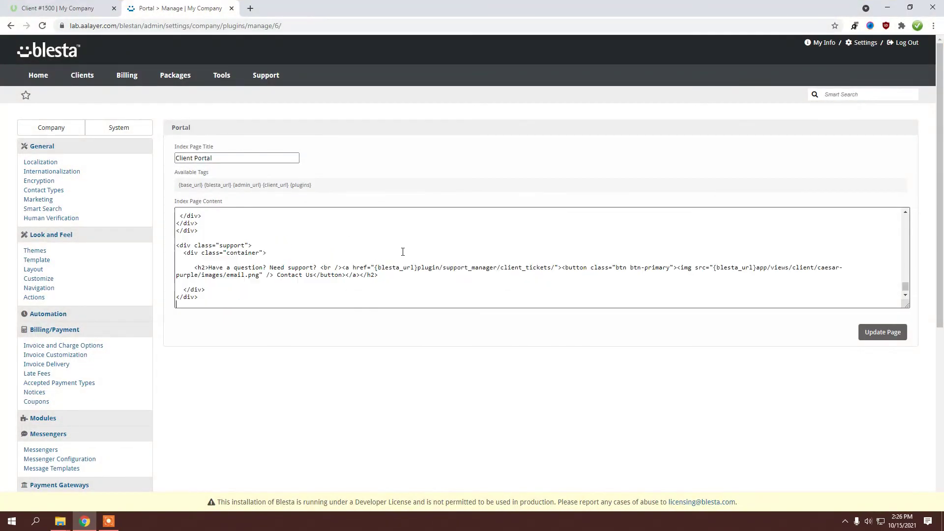
left_click(864, 334)
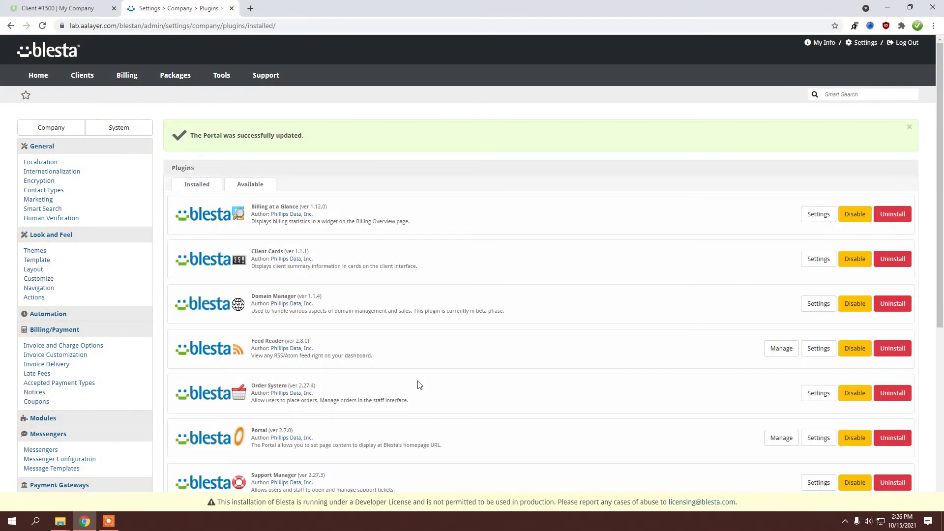
scroll(419, 384, "down", 2)
scroll(449, 321, "up", 2)
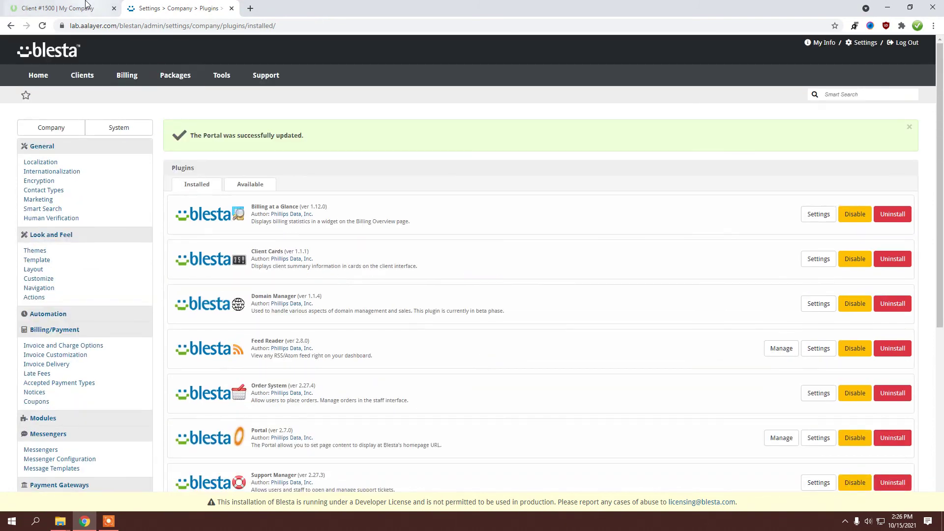
Step: Examine the client dashboard down to its footer and log out of the client account
left_click(85, 6)
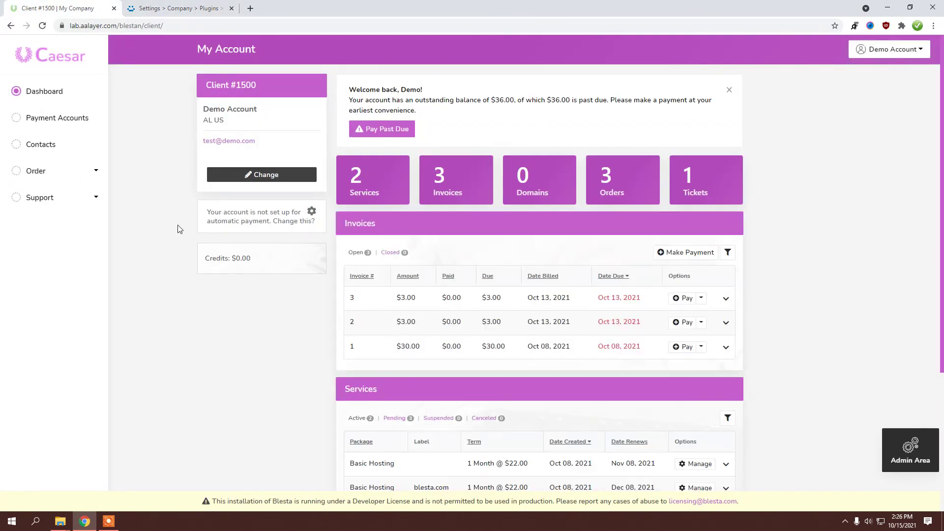
scroll(178, 229, "down", 4)
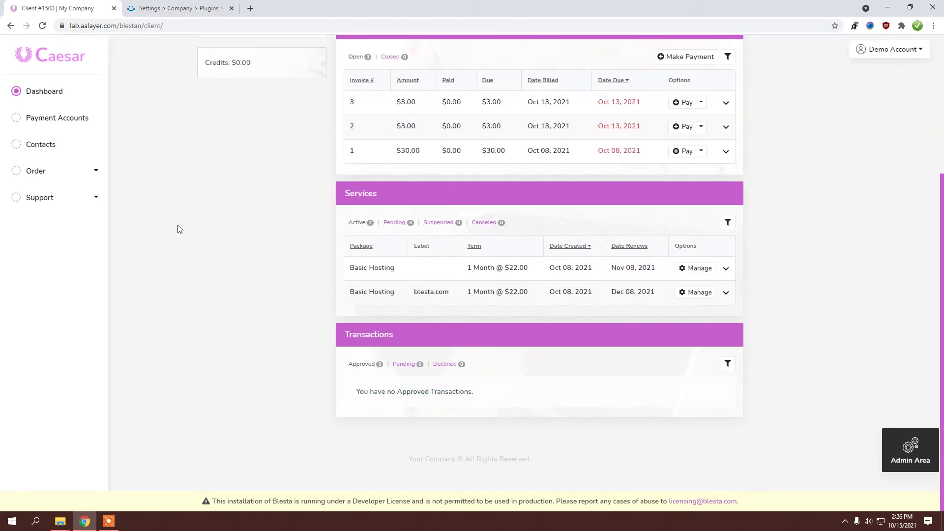
scroll(635, 215, "up", 4)
left_click(877, 51)
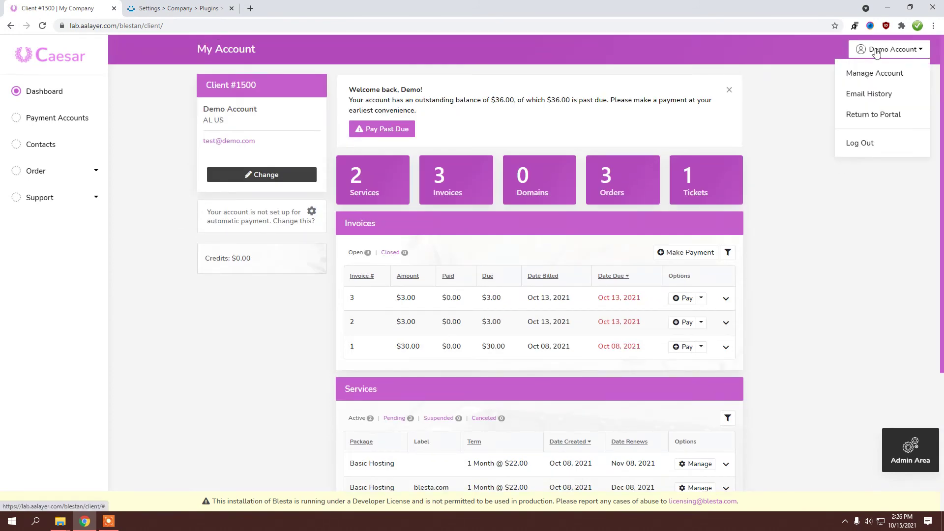
left_click(881, 142)
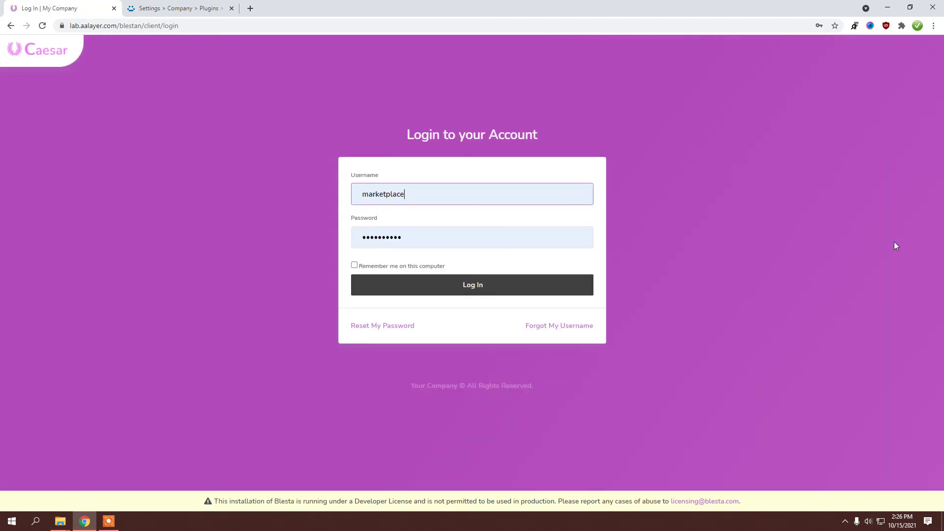
Step: View the forgotten-username and password-reset pages of the client login, returning to the login form after each
left_click(580, 329)
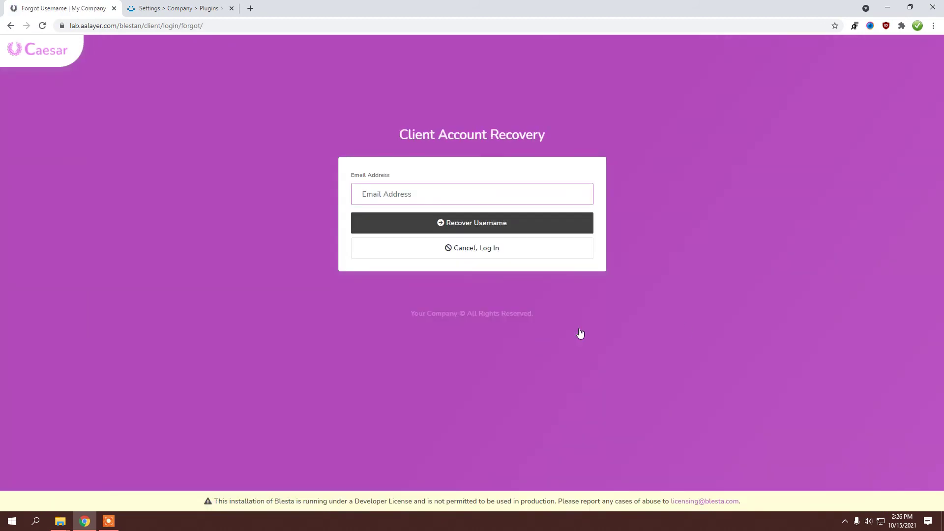
left_click(468, 255)
left_click(378, 327)
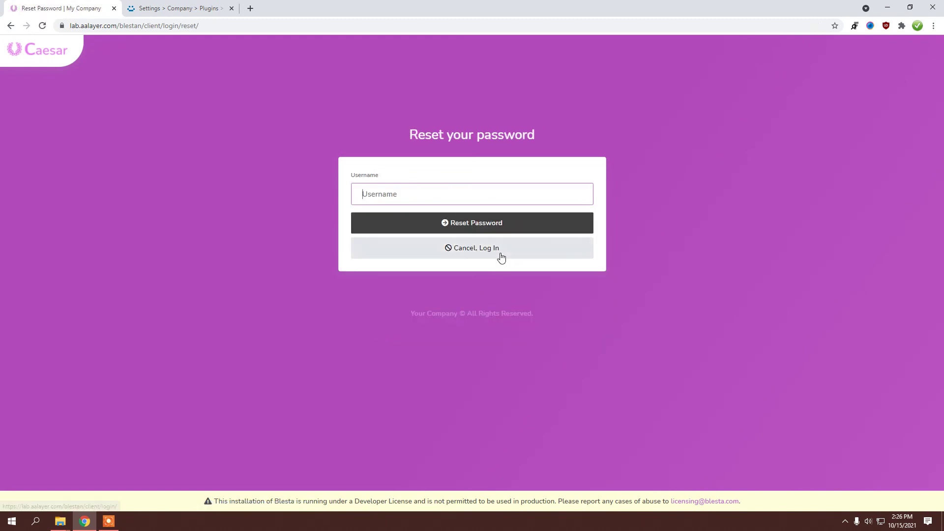
left_click(499, 255)
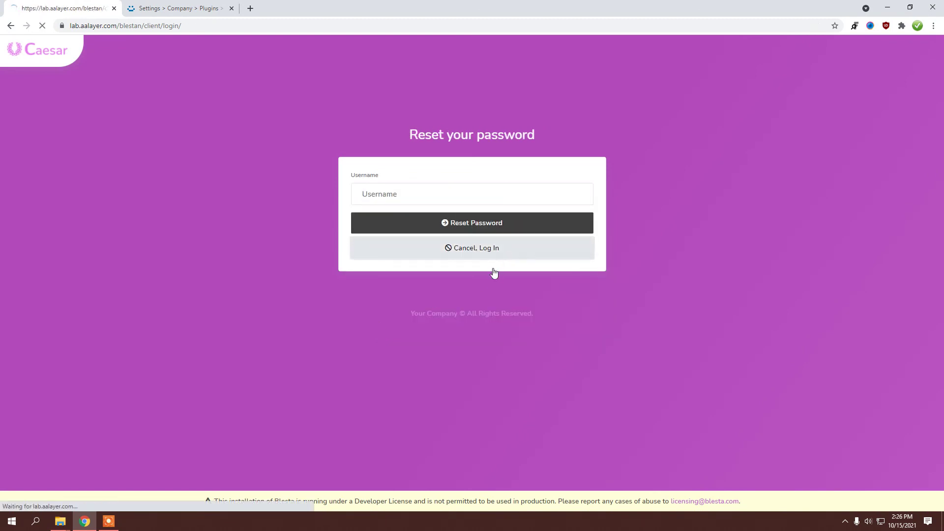
Step: Return to the installed plugins list, minimize Chrome, and close the caesar-purple folder window
left_click(141, 6)
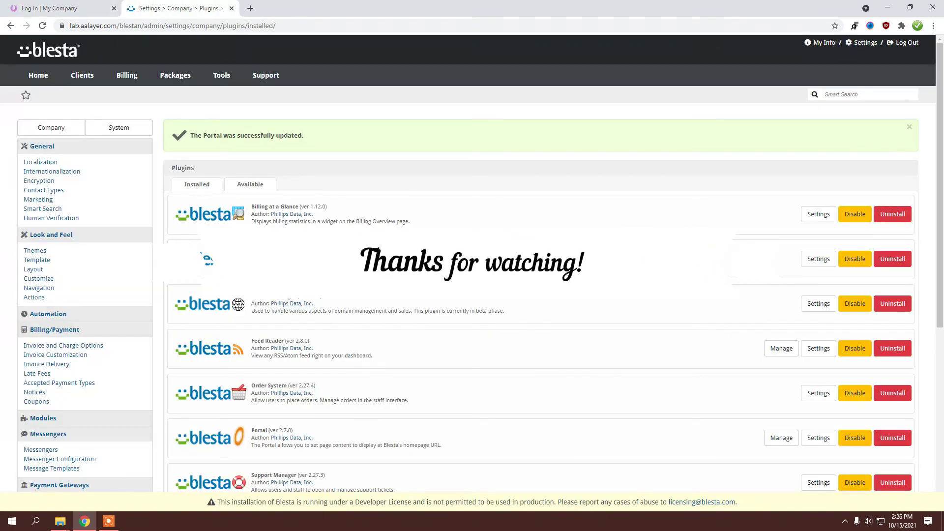
scroll(473, 266, "down", 3)
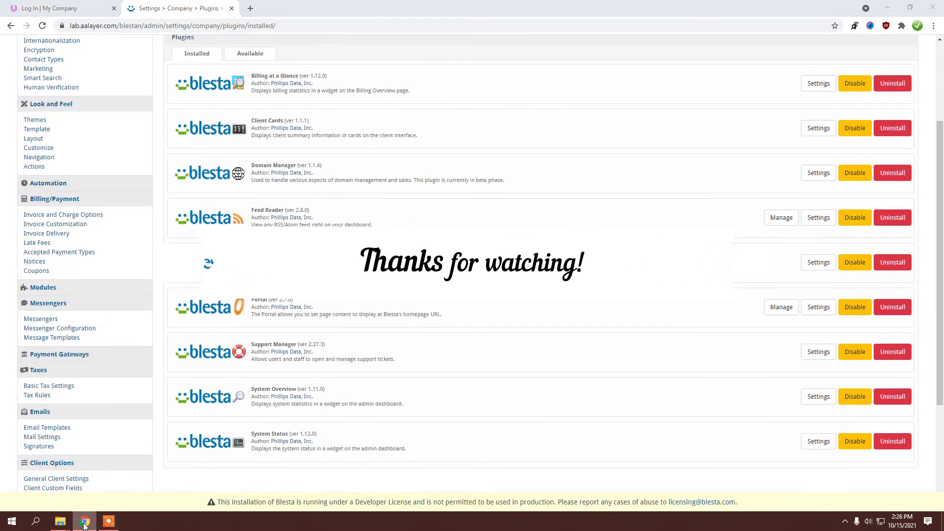
left_click(84, 521)
left_click(704, 89)
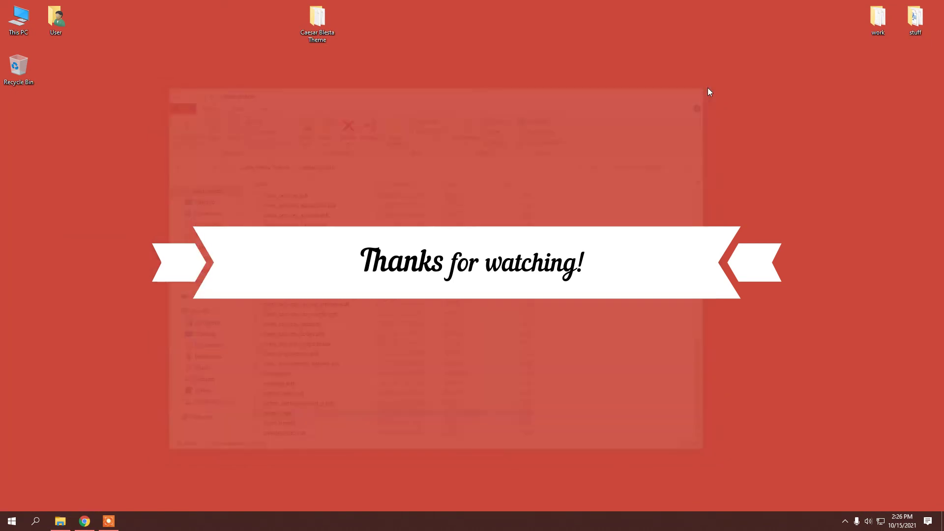